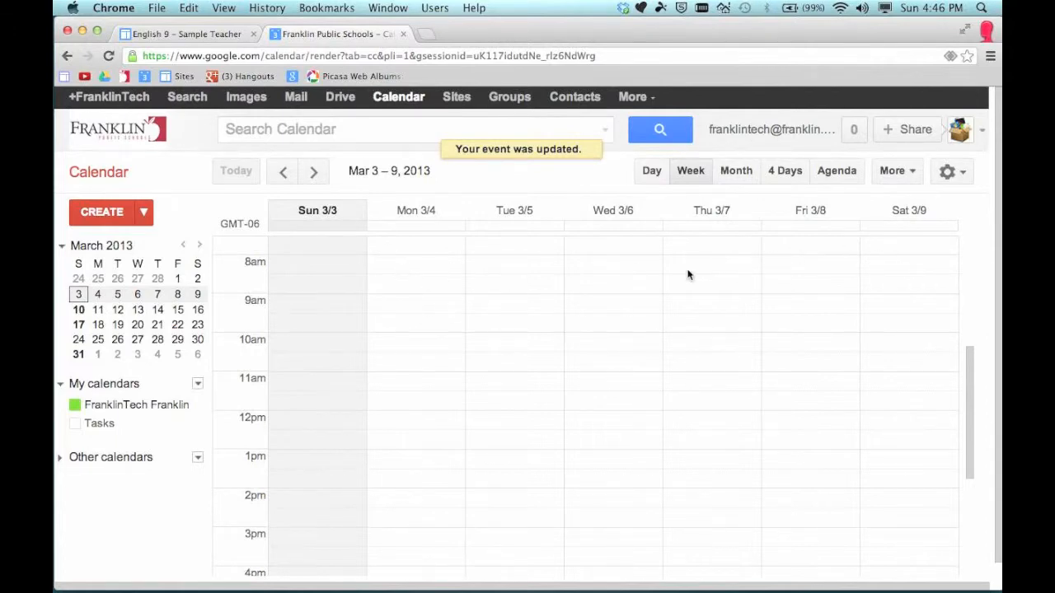
Cycle through the Day, Week, Month, 4 Days and Agenda views, ending on the March 2013 month view
left_click(651, 176)
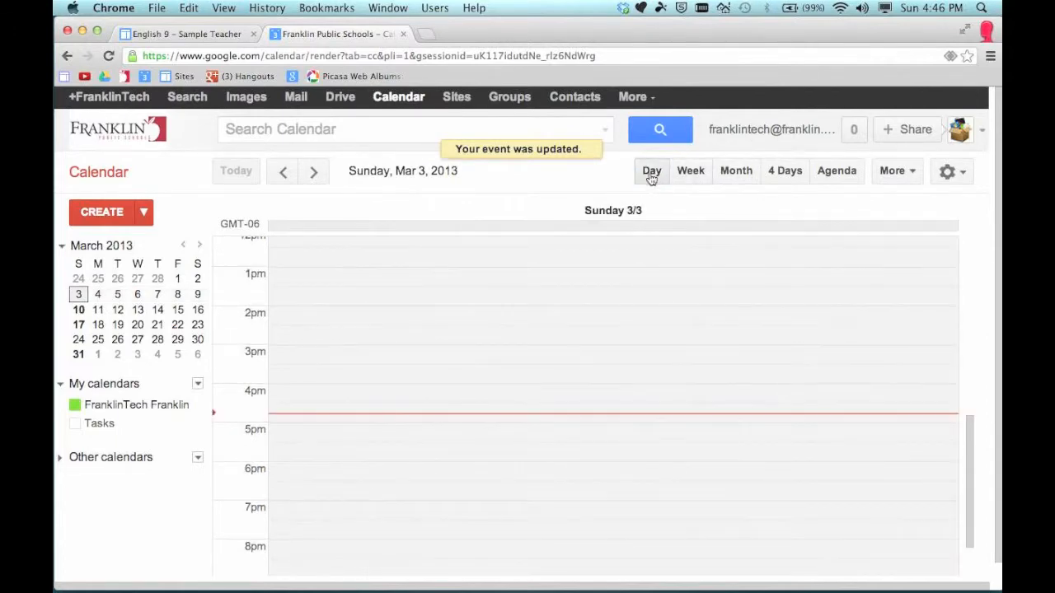
left_click(689, 176)
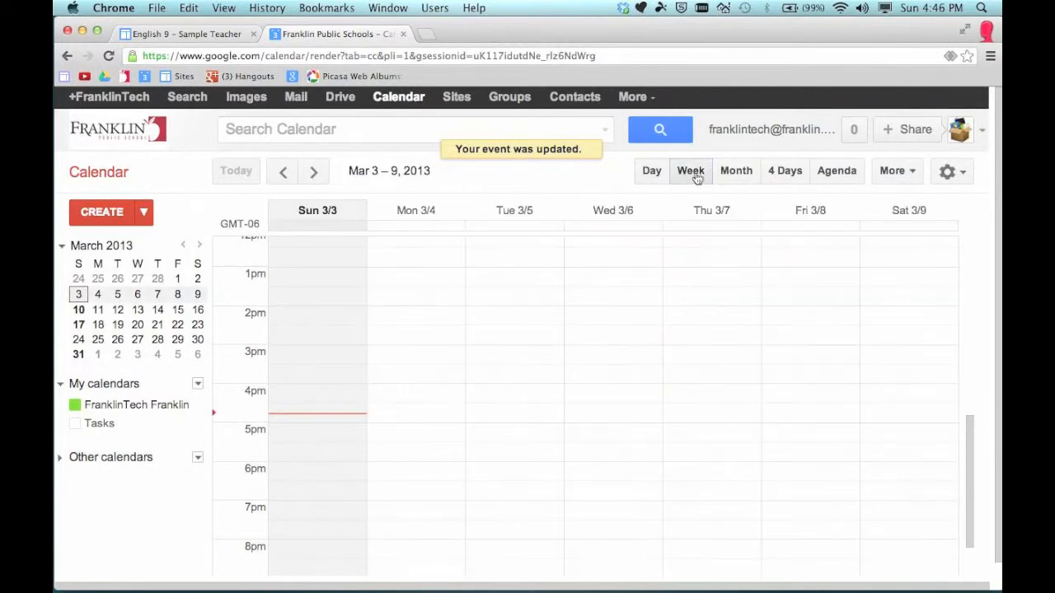
left_click(738, 174)
left_click(787, 175)
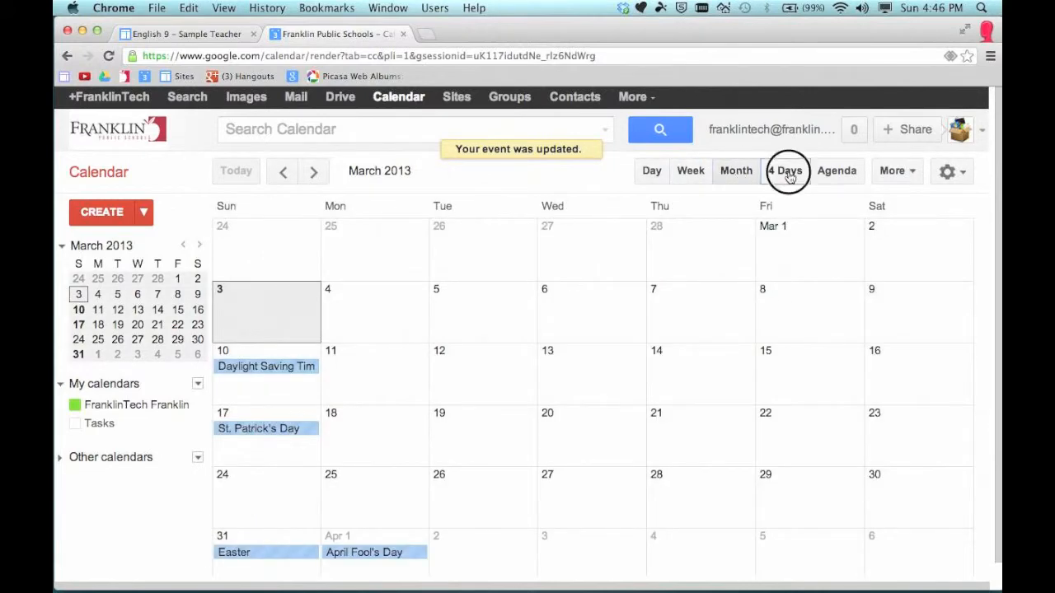
left_click(844, 179)
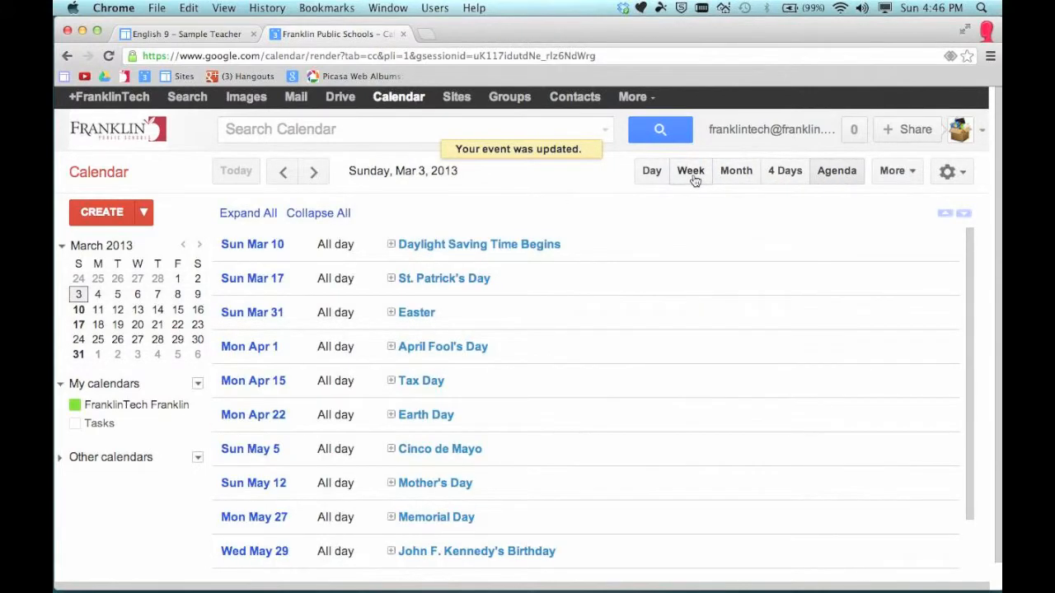
left_click(734, 176)
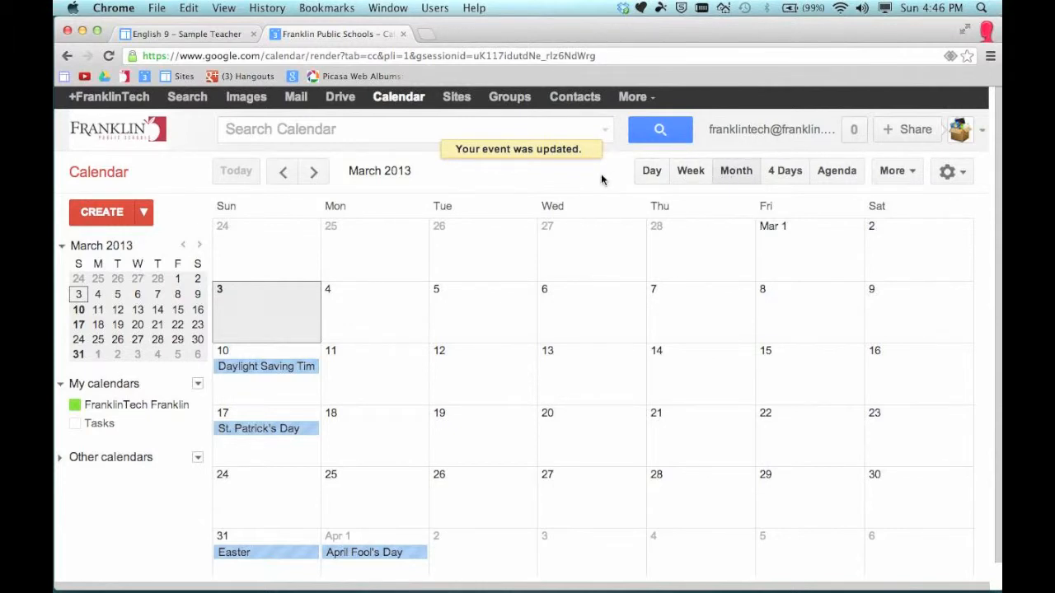
Open Calendar settings and review the week-start options, keeping Sunday
left_click(956, 173)
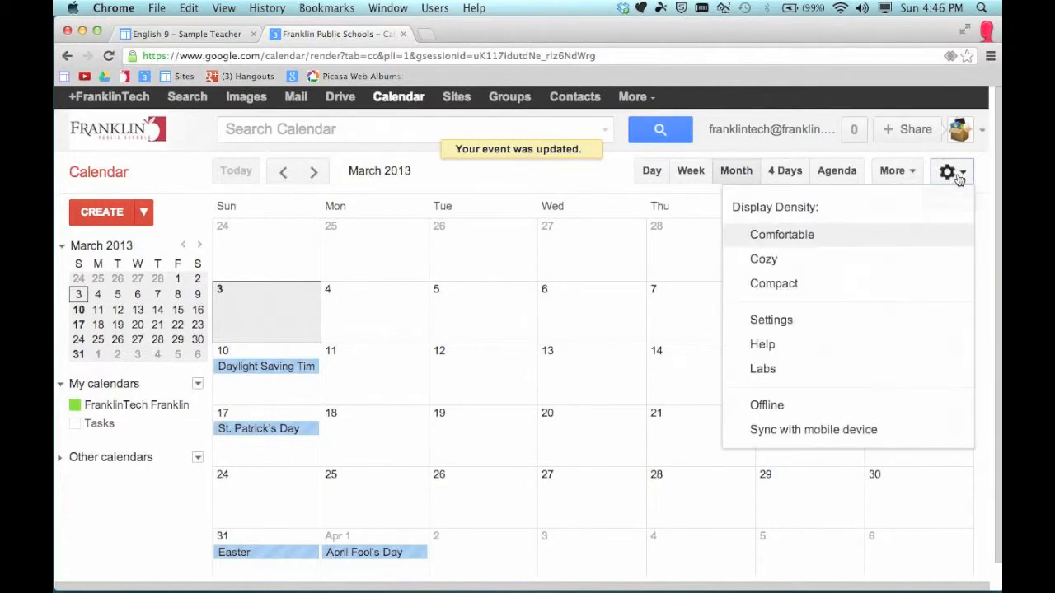
left_click(783, 325)
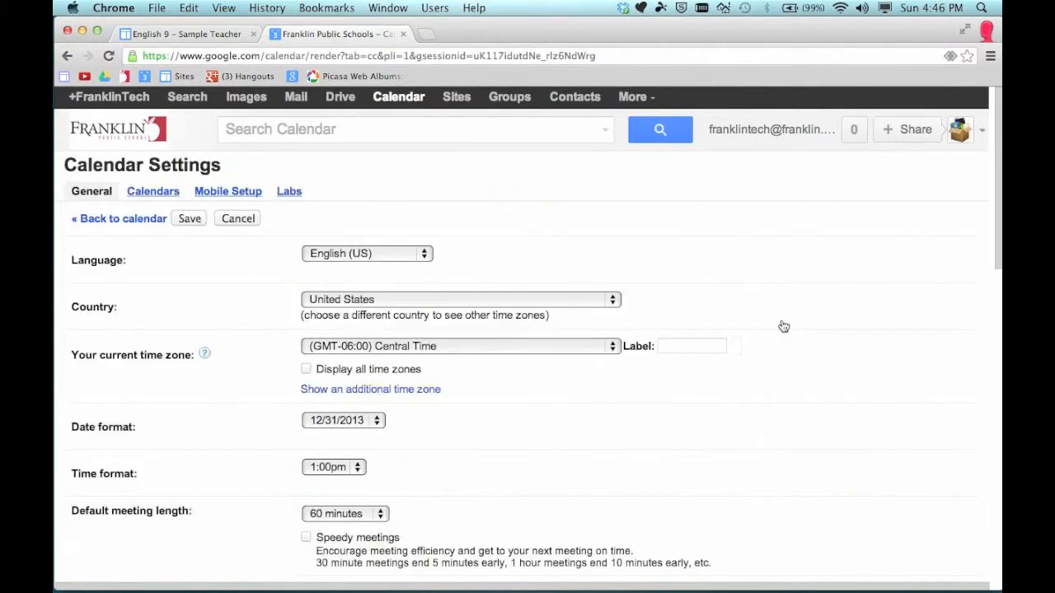
scroll(244, 305, "down", 3)
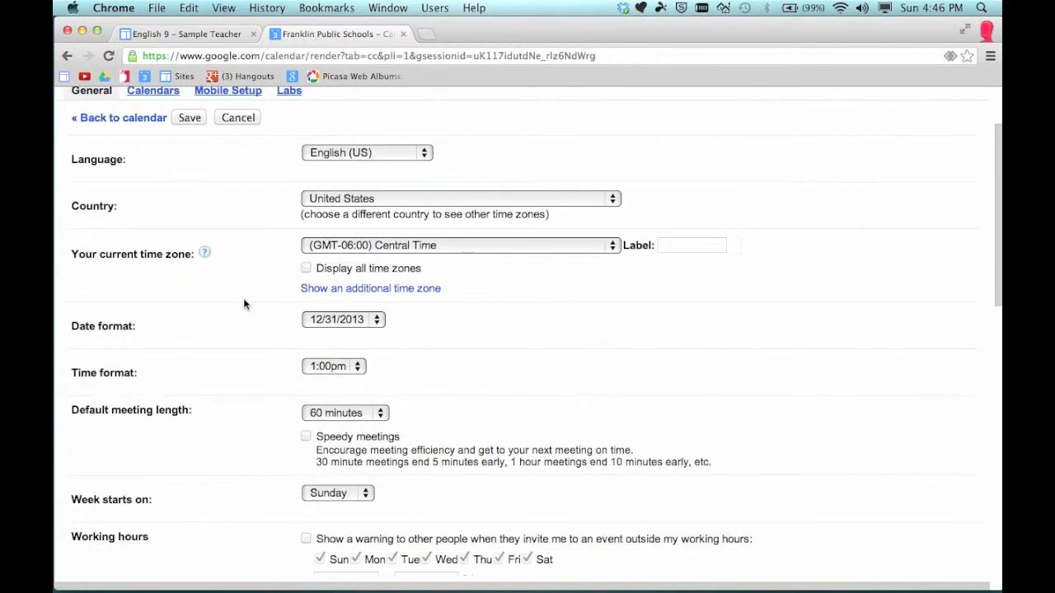
scroll(244, 304, "down", 2)
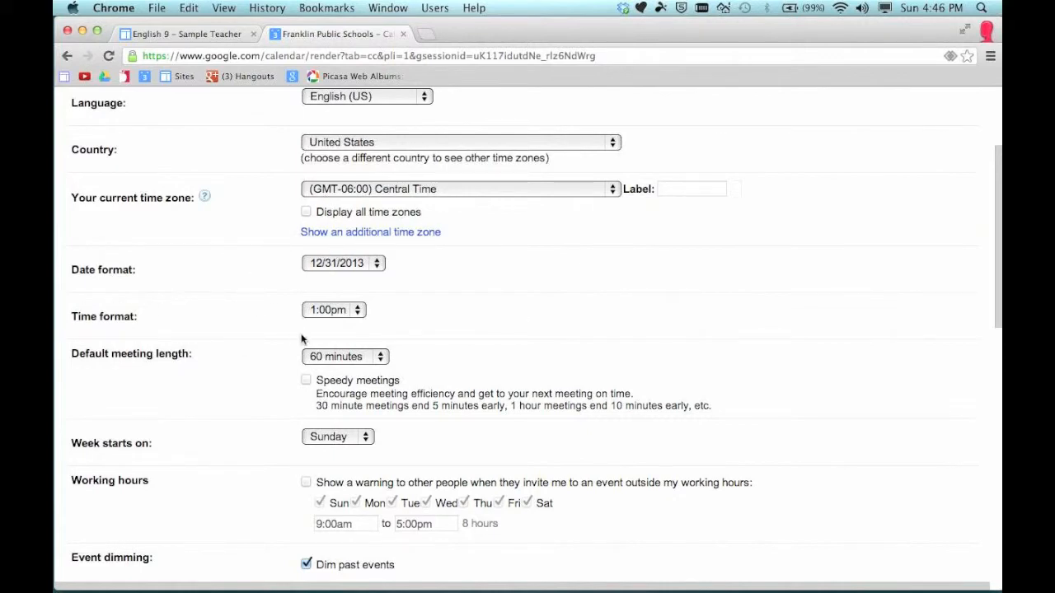
scroll(298, 389, "down", 3)
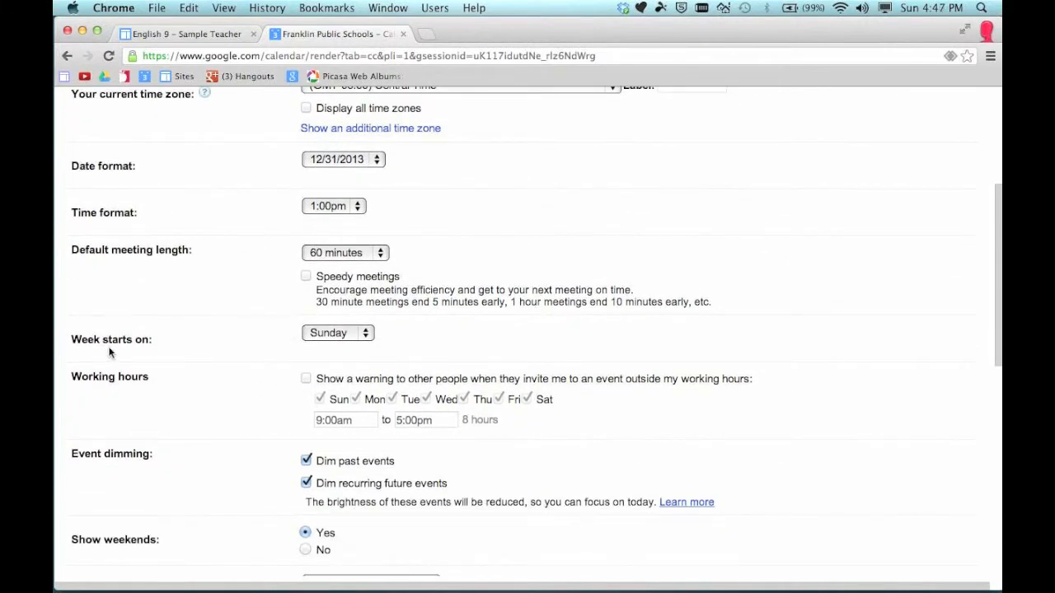
left_click(344, 333)
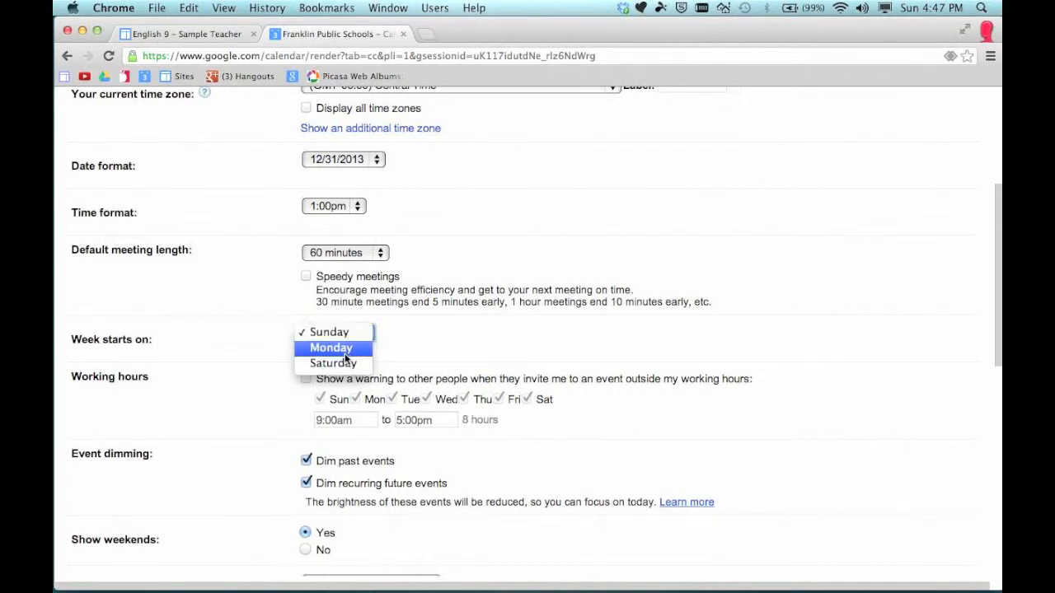
left_click(242, 334)
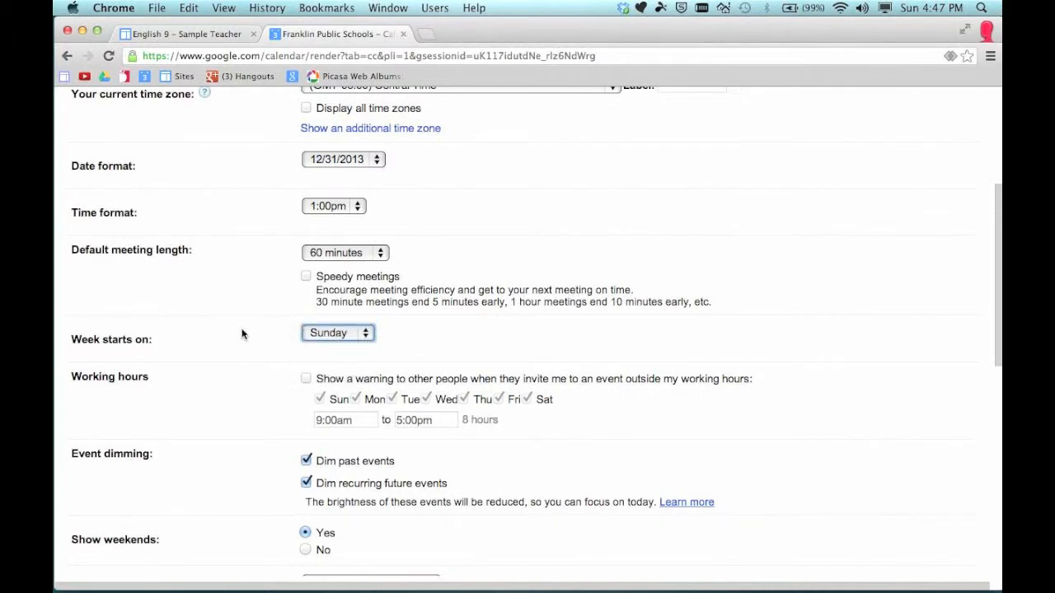
Set the default view to Month and save the settings
scroll(208, 401, "down", 3)
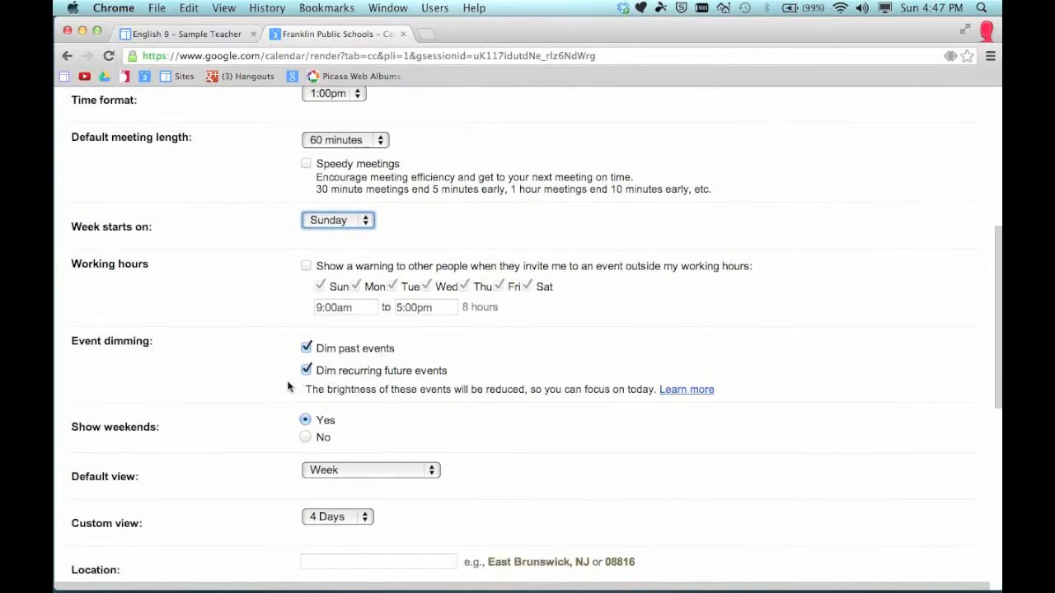
scroll(238, 387, "down", 1)
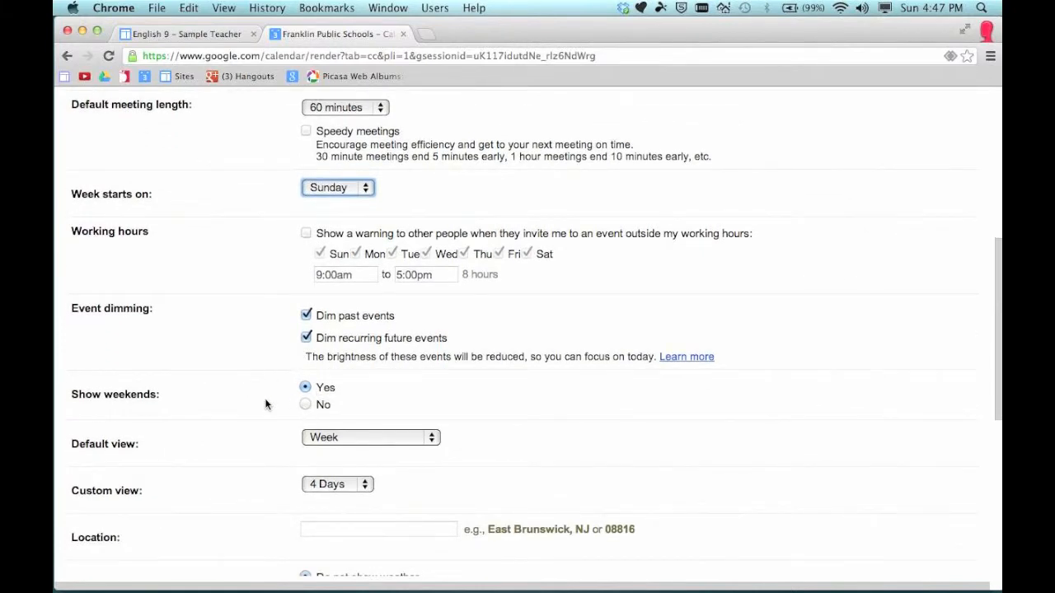
scroll(266, 403, "down", 2)
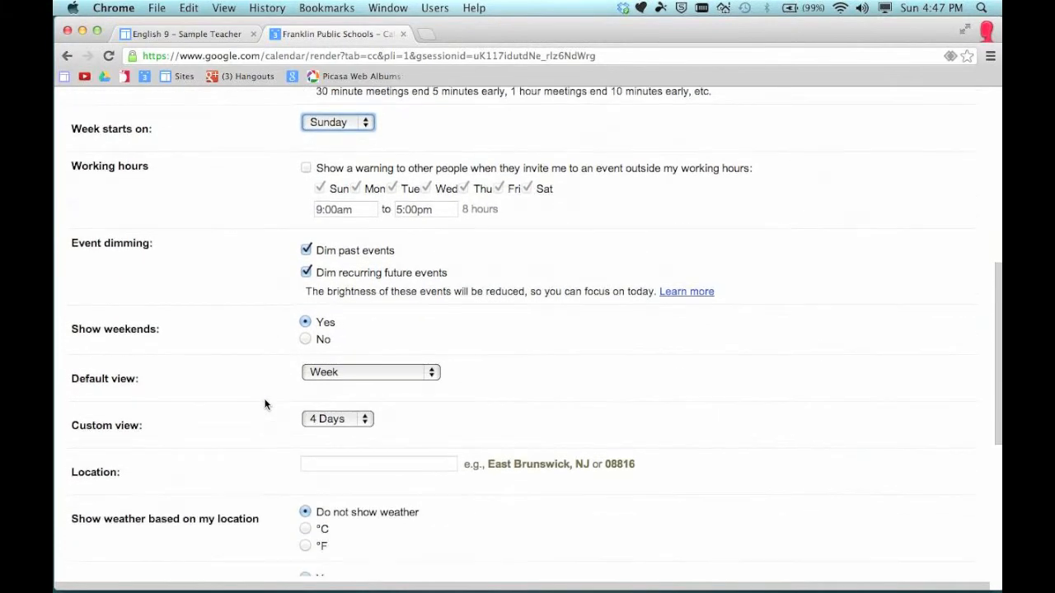
left_click(370, 373)
left_click(326, 386)
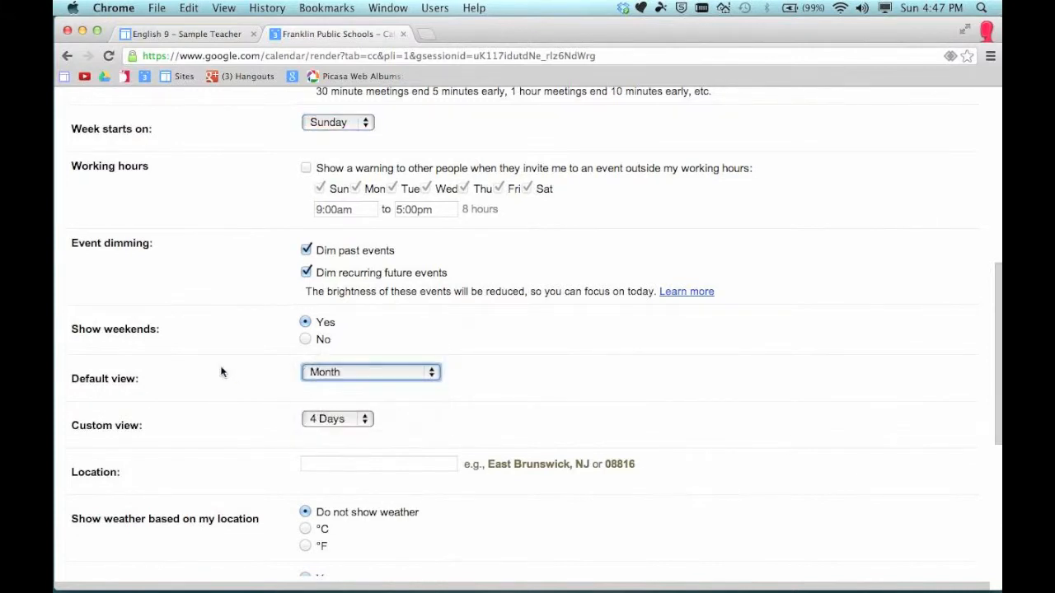
scroll(246, 370, "down", 1)
scroll(246, 374, "down", 3)
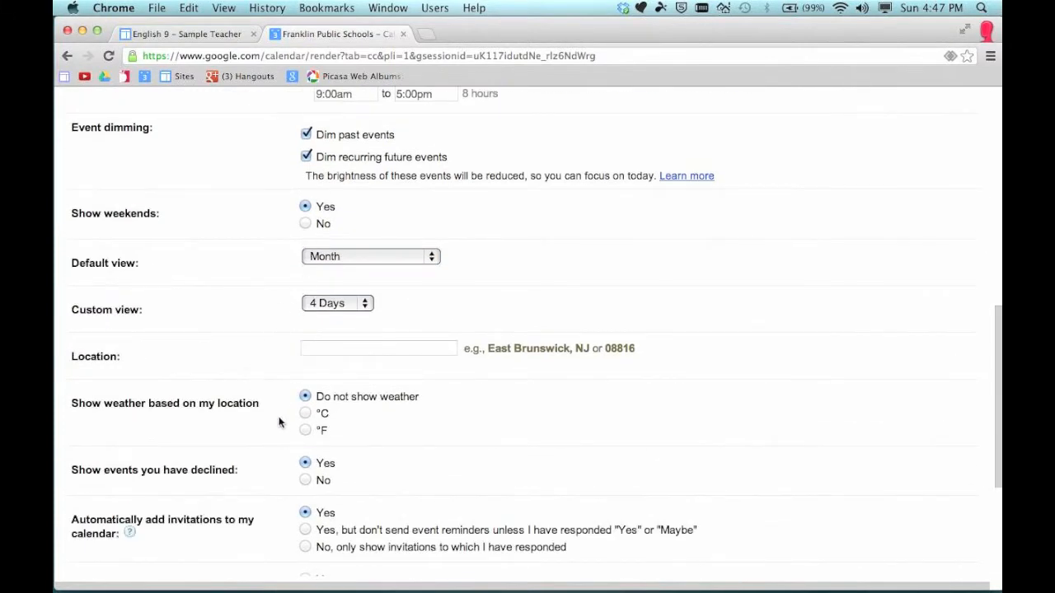
scroll(281, 422, "down", 5)
scroll(279, 416, "down", 1)
scroll(277, 413, "up", 3)
scroll(277, 416, "up", 15)
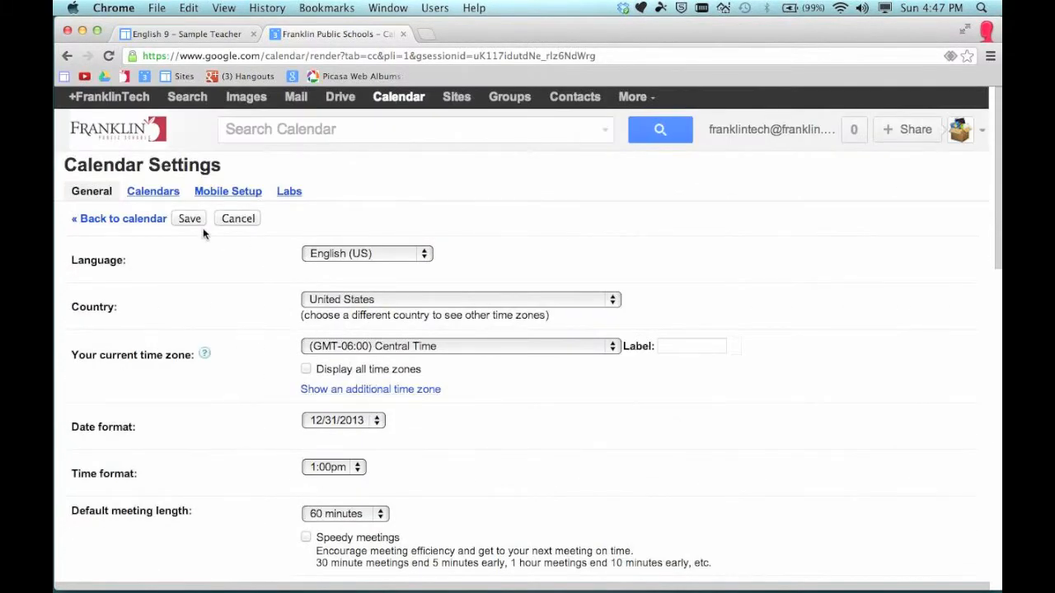
left_click(190, 219)
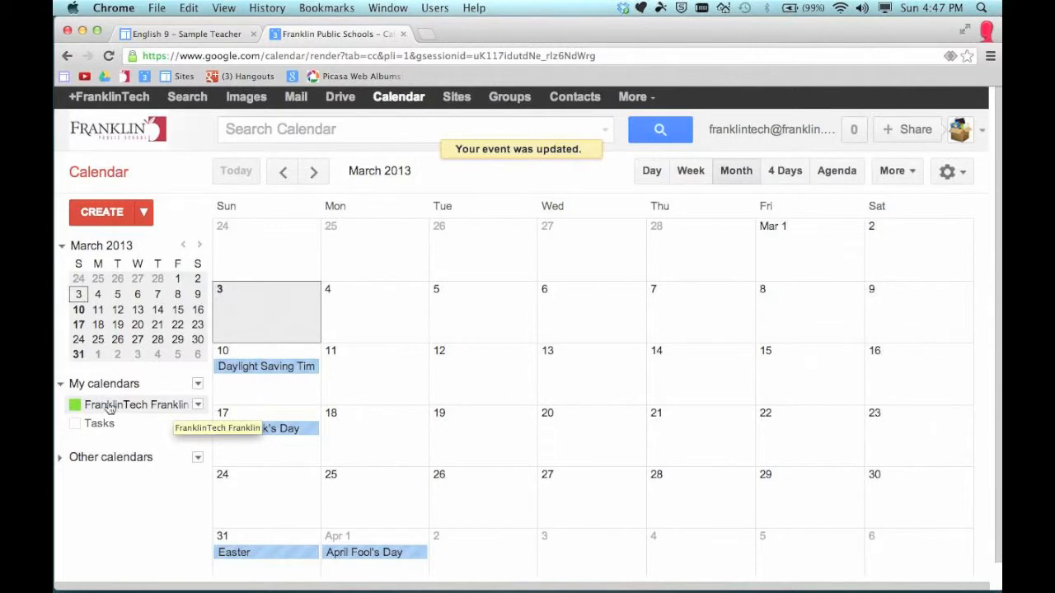
Toggle the Tasks calendar on and off, then open the My calendars dropdown menu
left_click(149, 423)
left_click(149, 424)
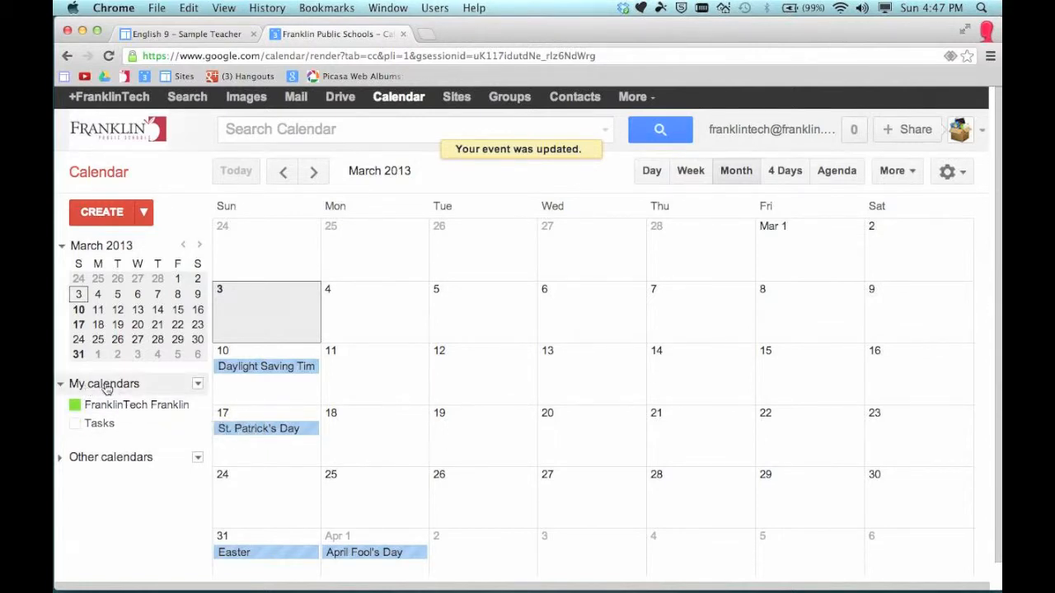
left_click(198, 384)
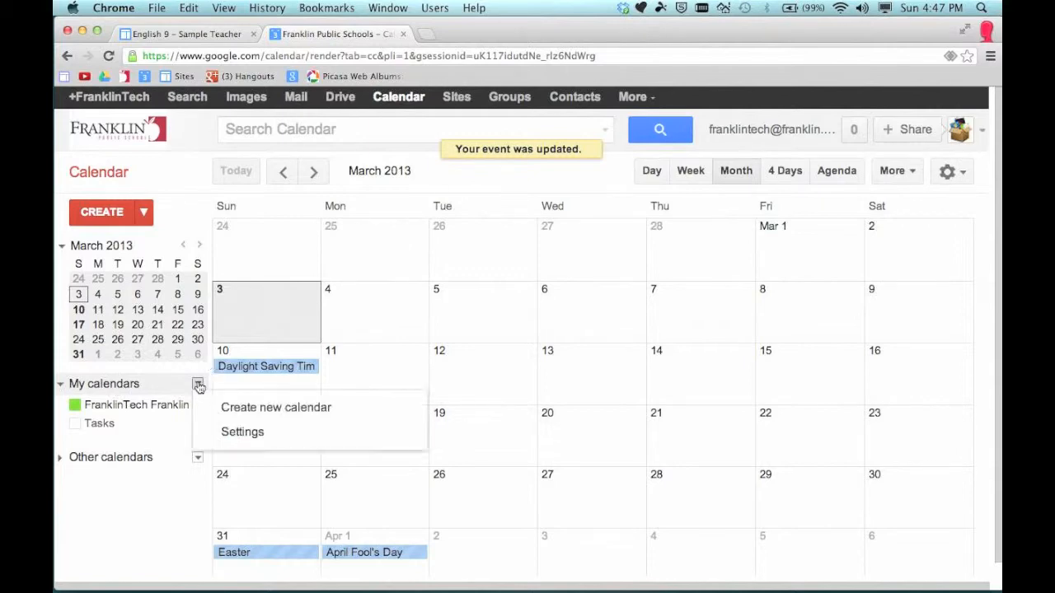
Start a new calendar named '8 New Media (Kafka)', correcting the typo in the name
left_click(297, 409)
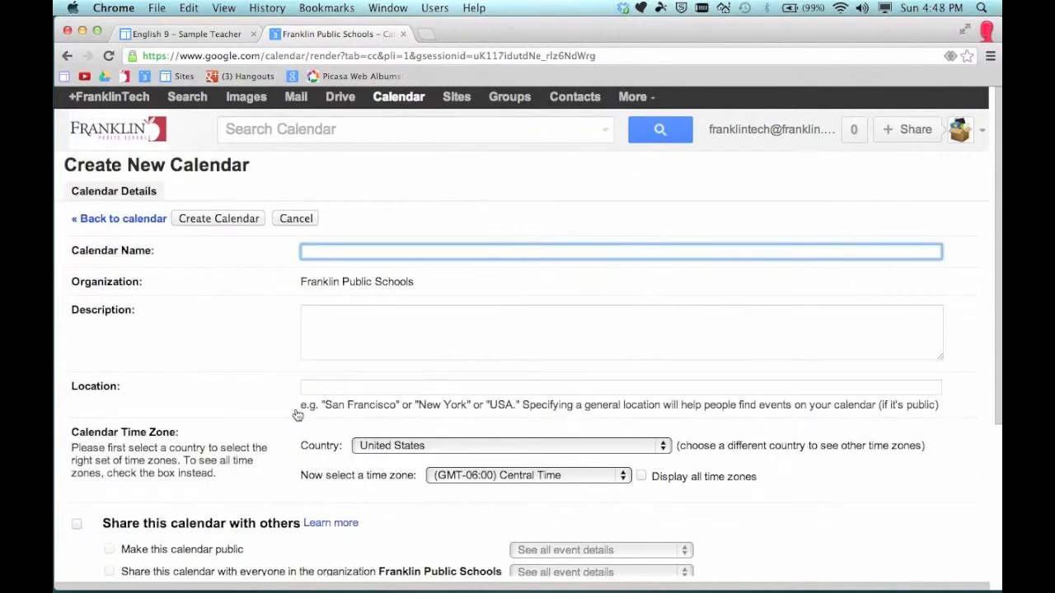
type("8 New Media (Kakfa")
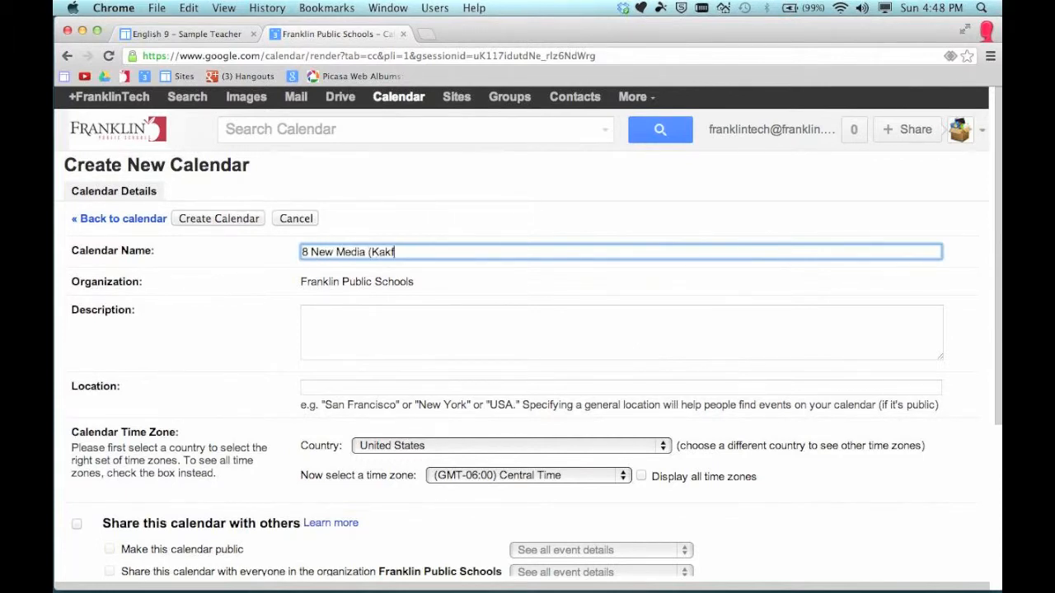
key("BackSpace")
key("BackSpace")
key("BackSpace")
type("fka)")
Move on to the description field and scroll down to the sharing options
left_click(412, 253)
left_click(371, 343)
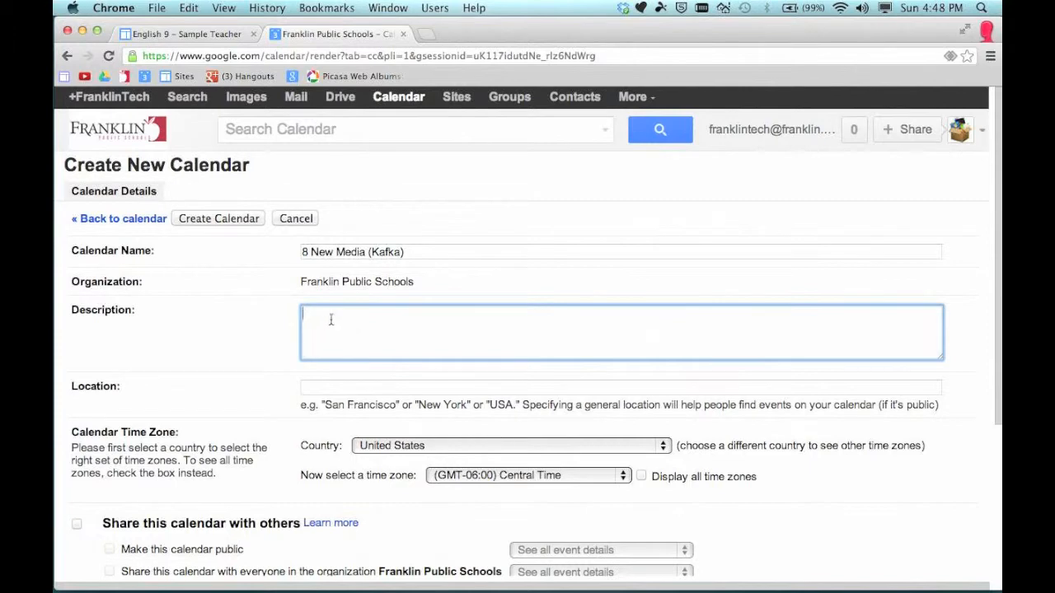
scroll(362, 333, "down", 2)
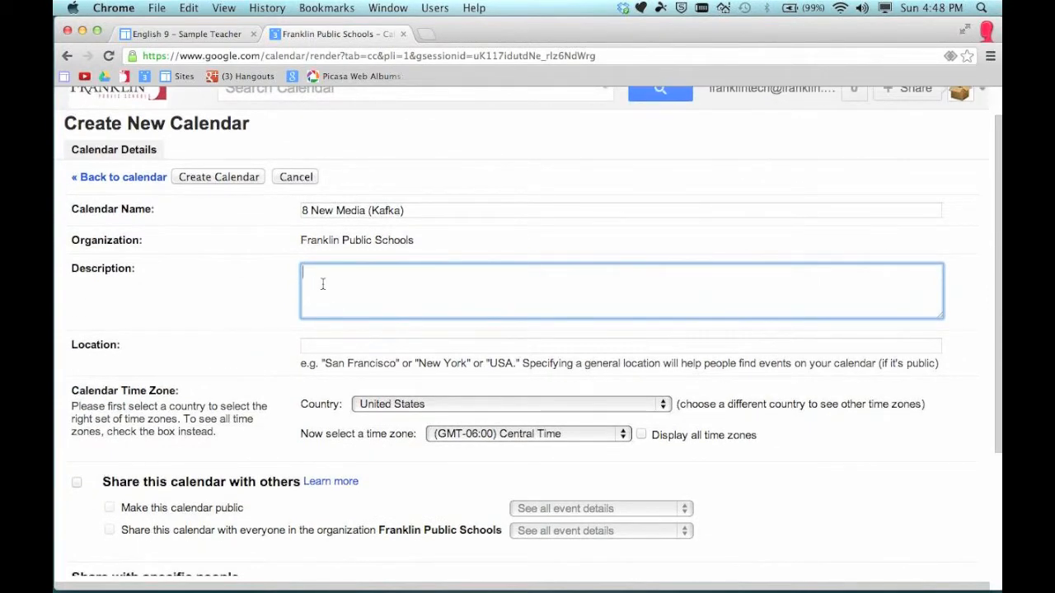
scroll(322, 283, "down", 2)
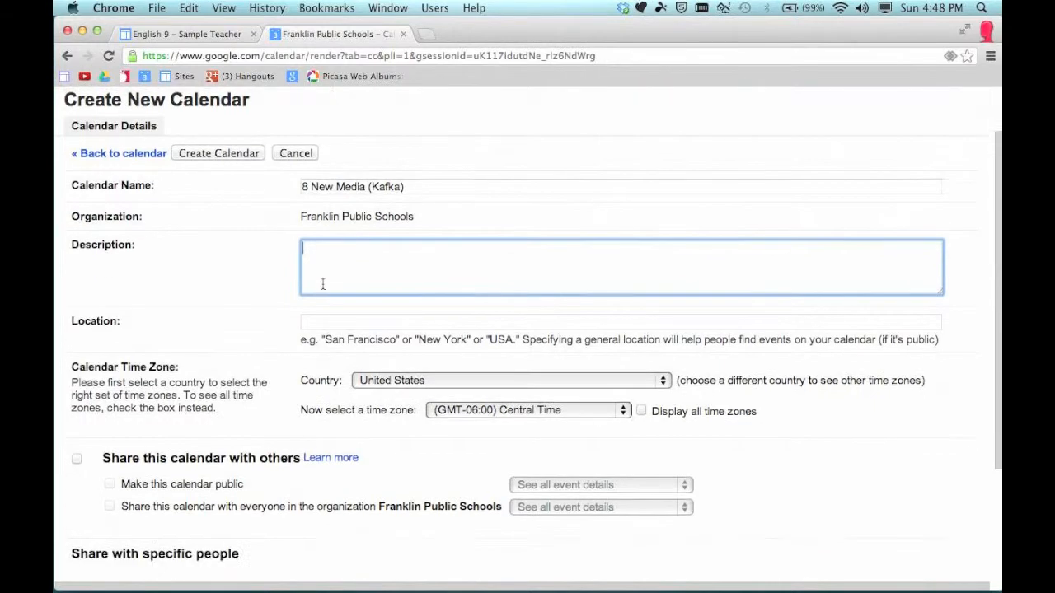
scroll(255, 264, "down", 1)
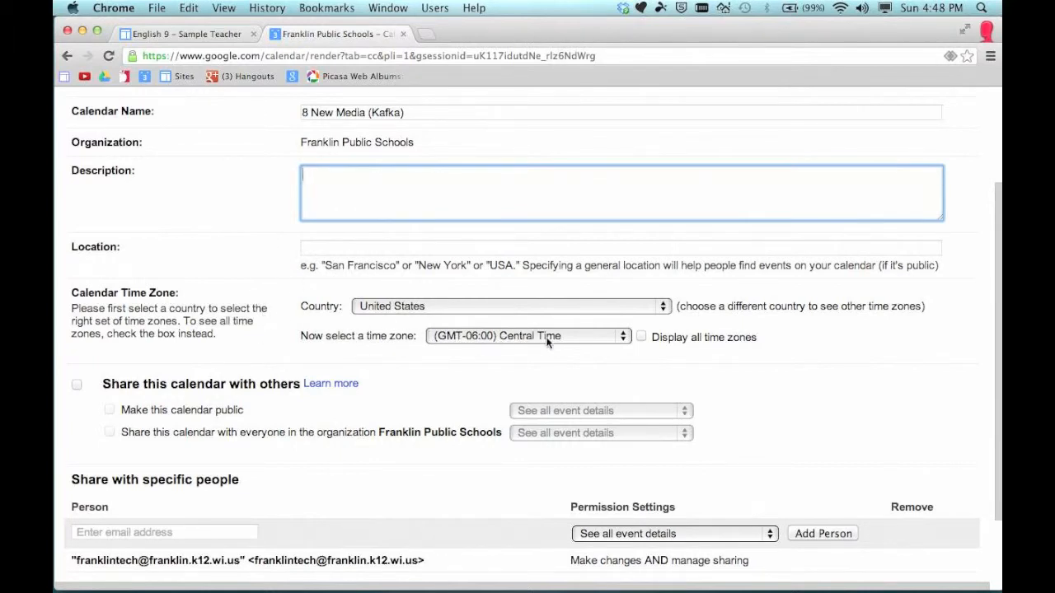
scroll(371, 354, "down", 3)
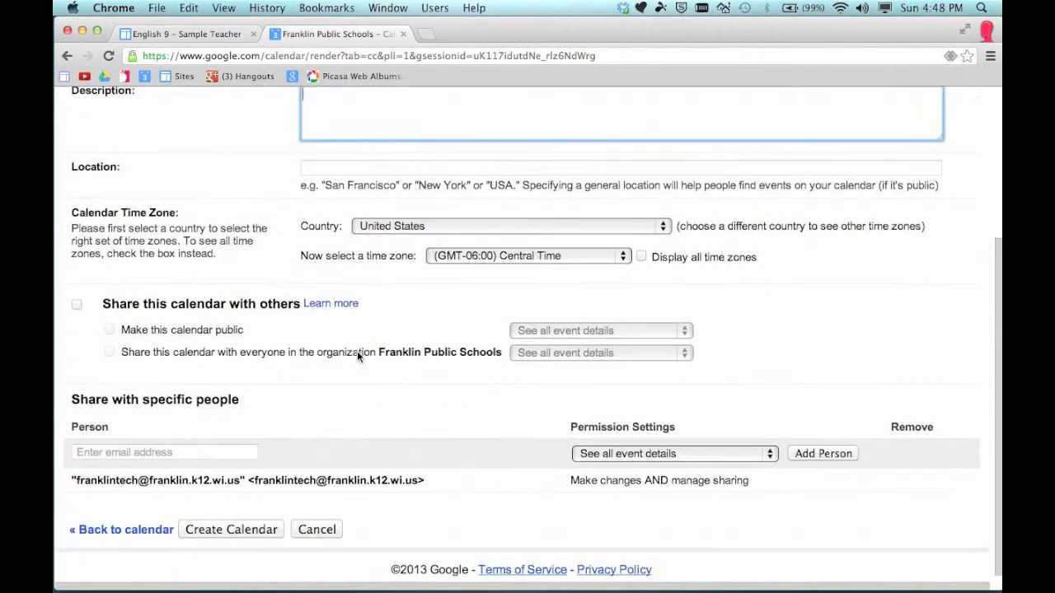
Share the calendar and make it public with 'See all event details' visibility
left_click(78, 306)
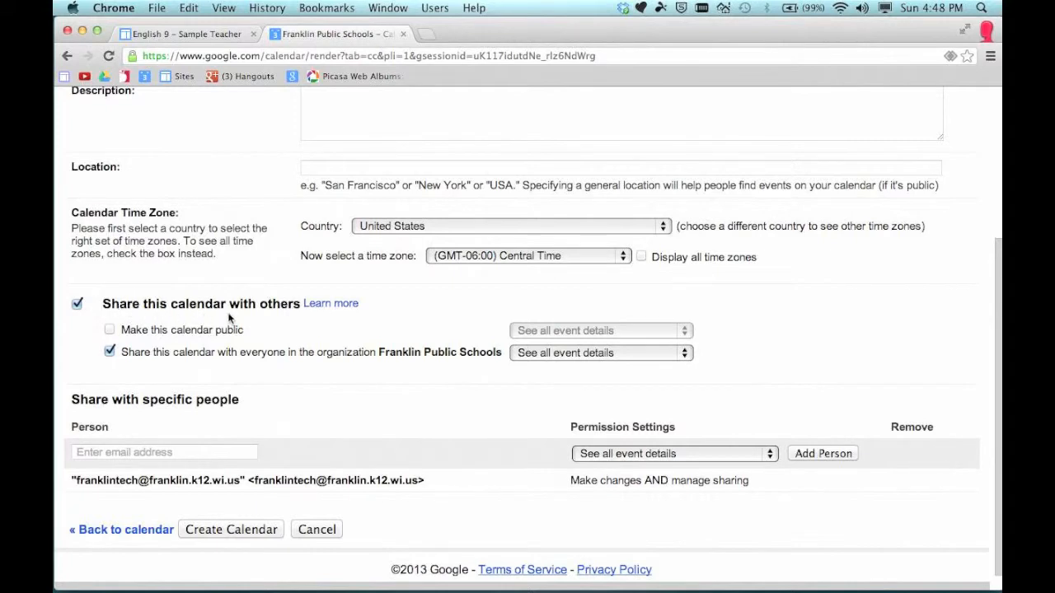
left_click(107, 330)
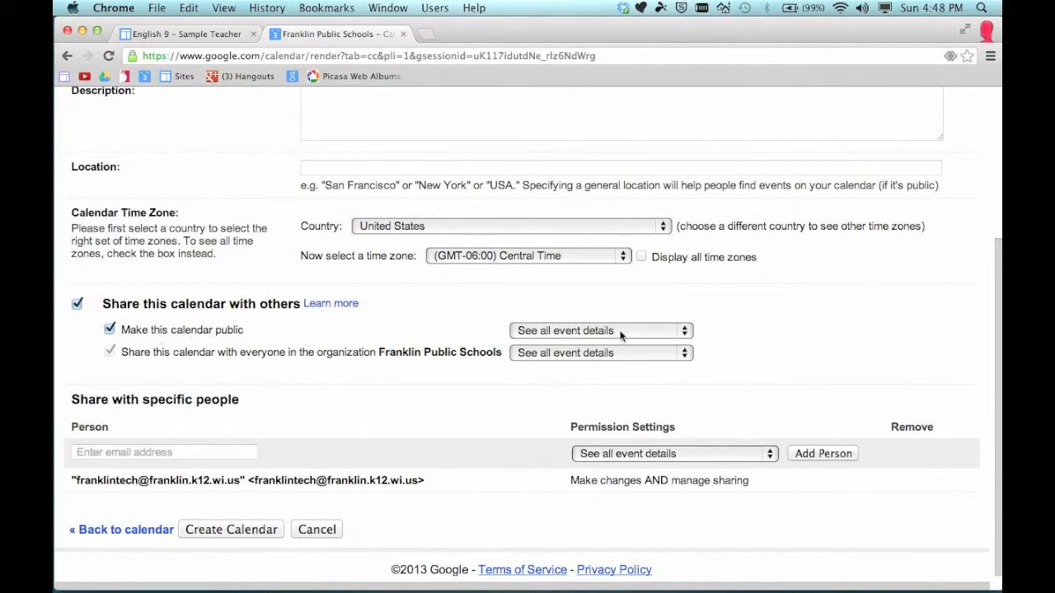
left_click(570, 332)
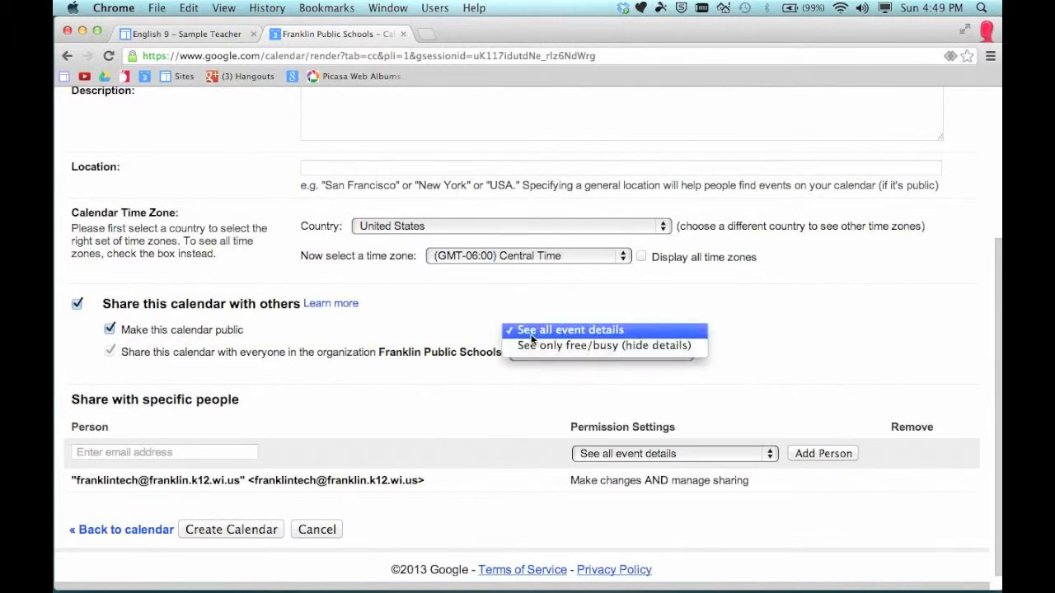
left_click(541, 355)
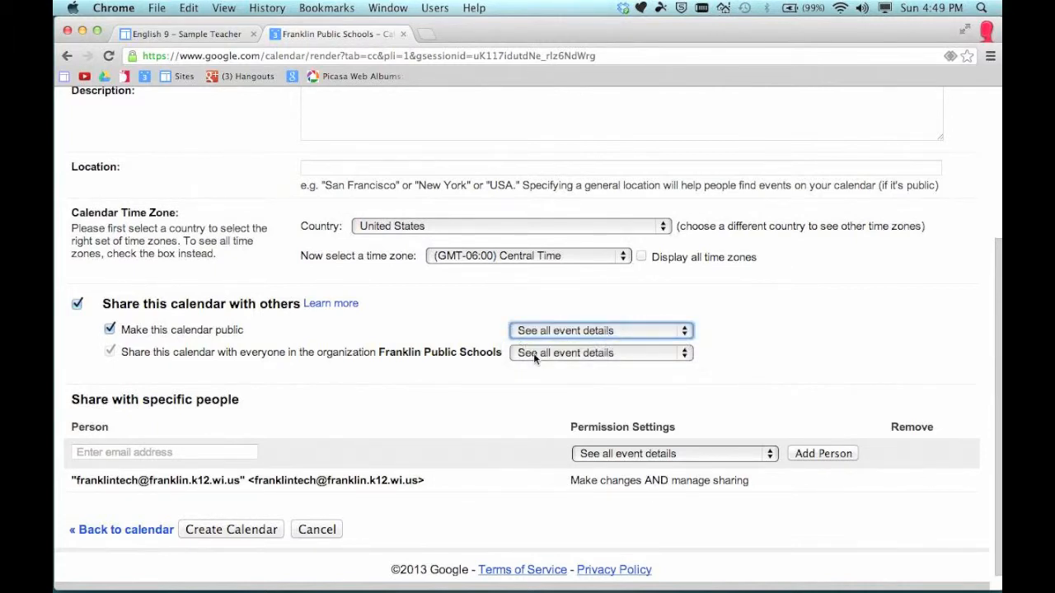
left_click(445, 333)
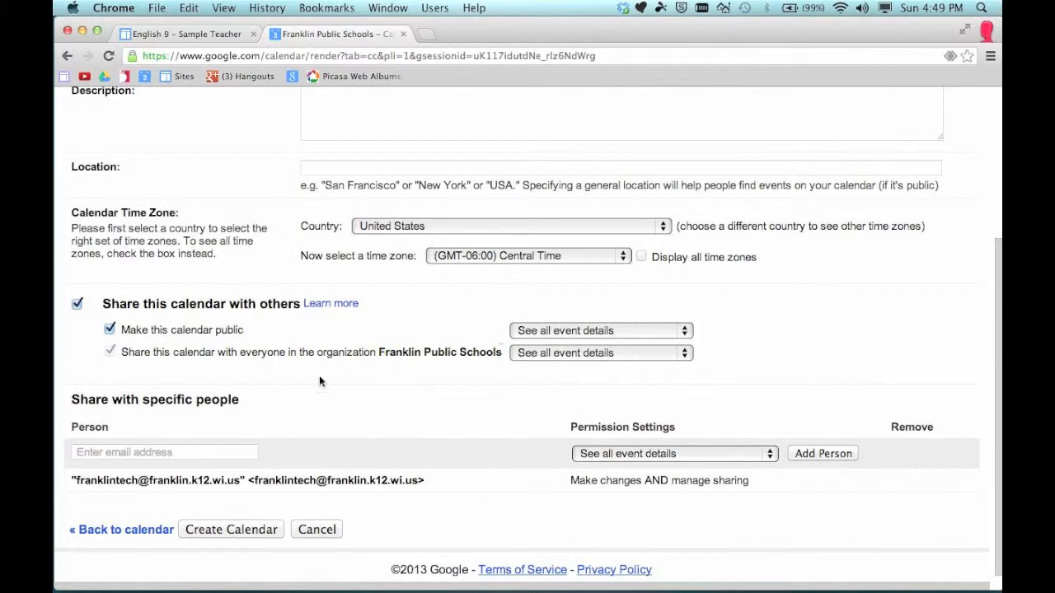
Add the colleague's school account to the calendar's share list
left_click(128, 453)
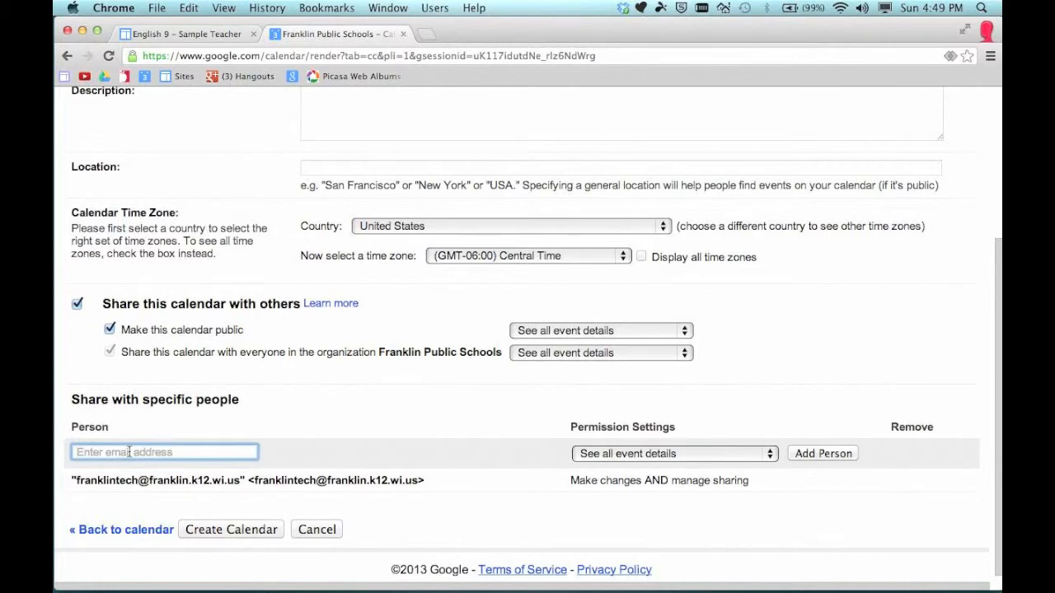
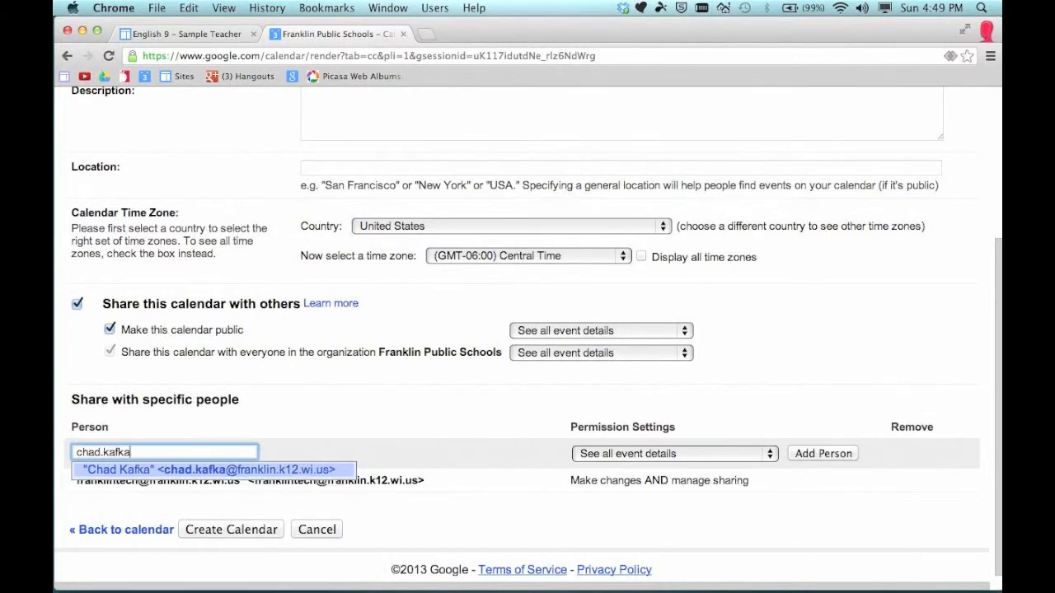
left_click(132, 471)
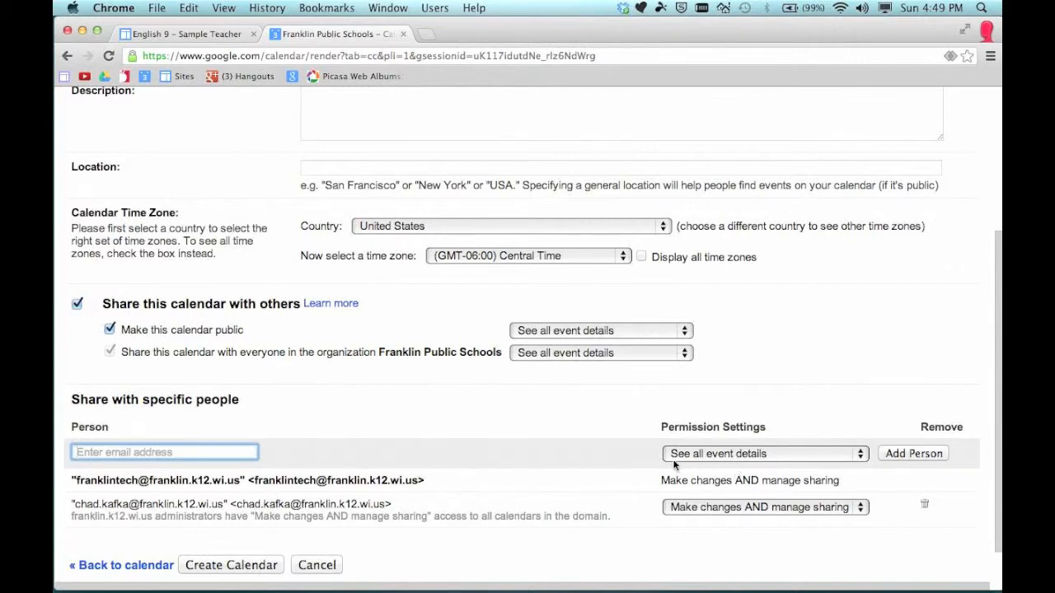
Keep the colleague's default permission, create the calendar and confirm it as public
left_click(780, 455)
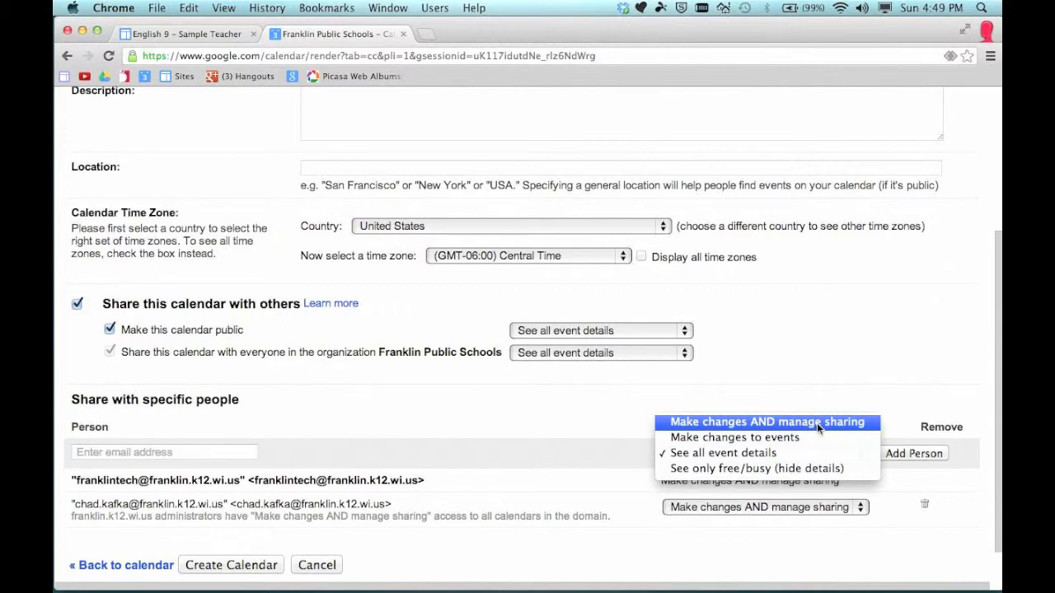
left_click(765, 387)
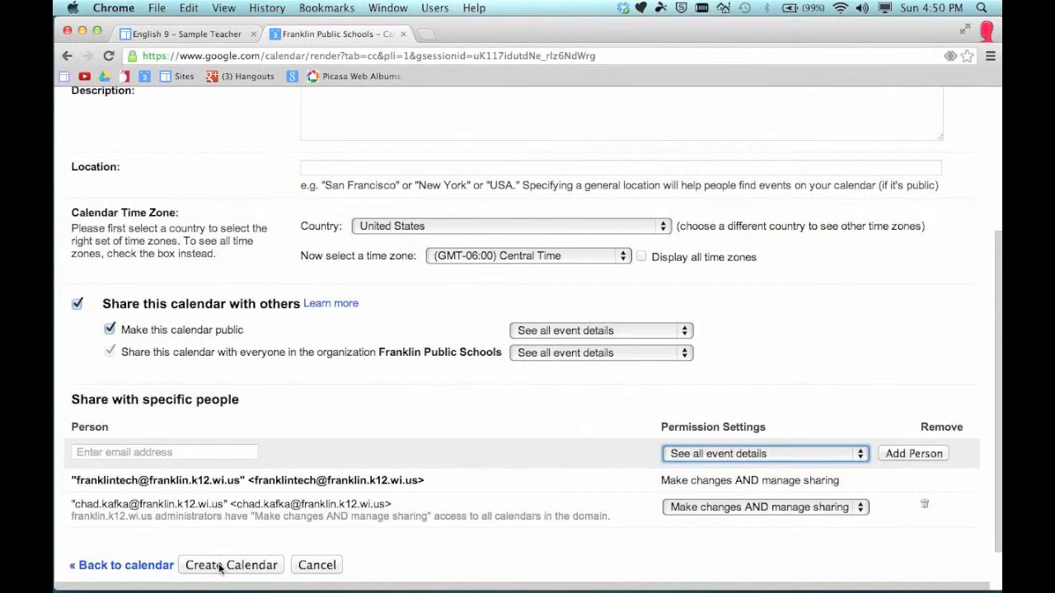
left_click(220, 568)
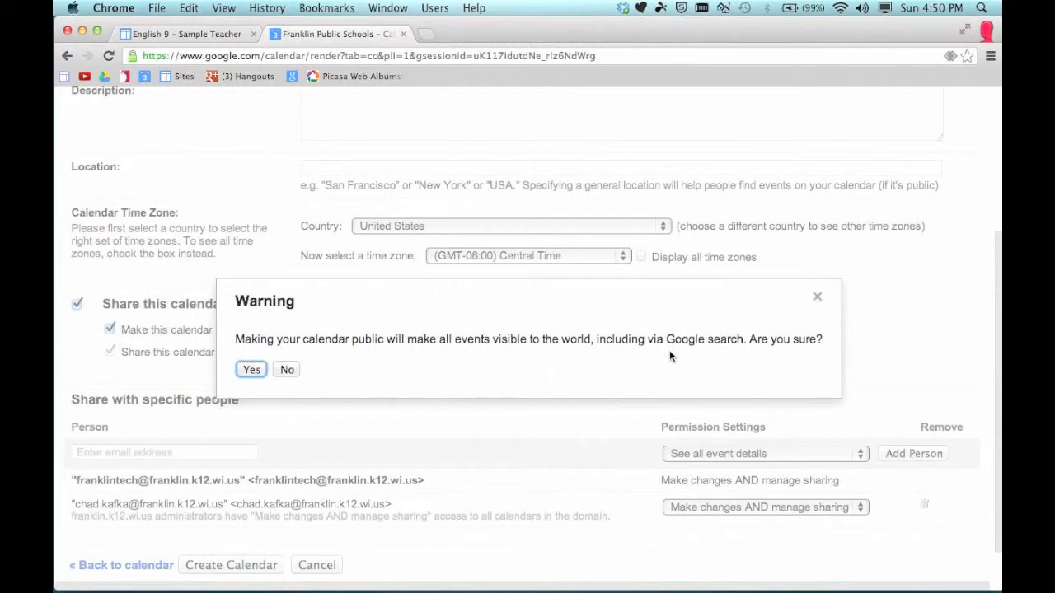
left_click(250, 370)
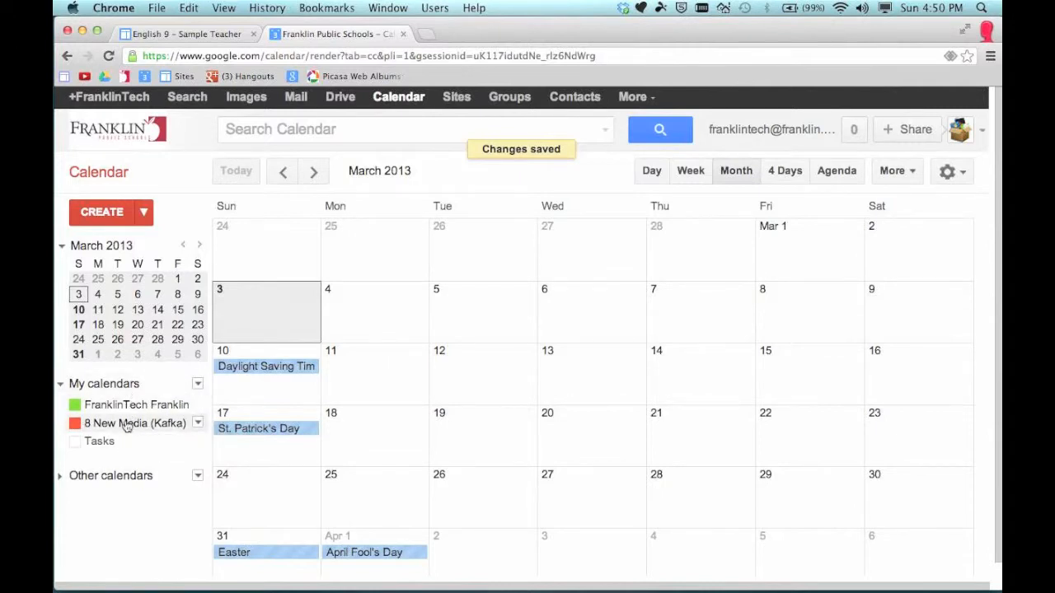
left_click(126, 445)
left_click(123, 443)
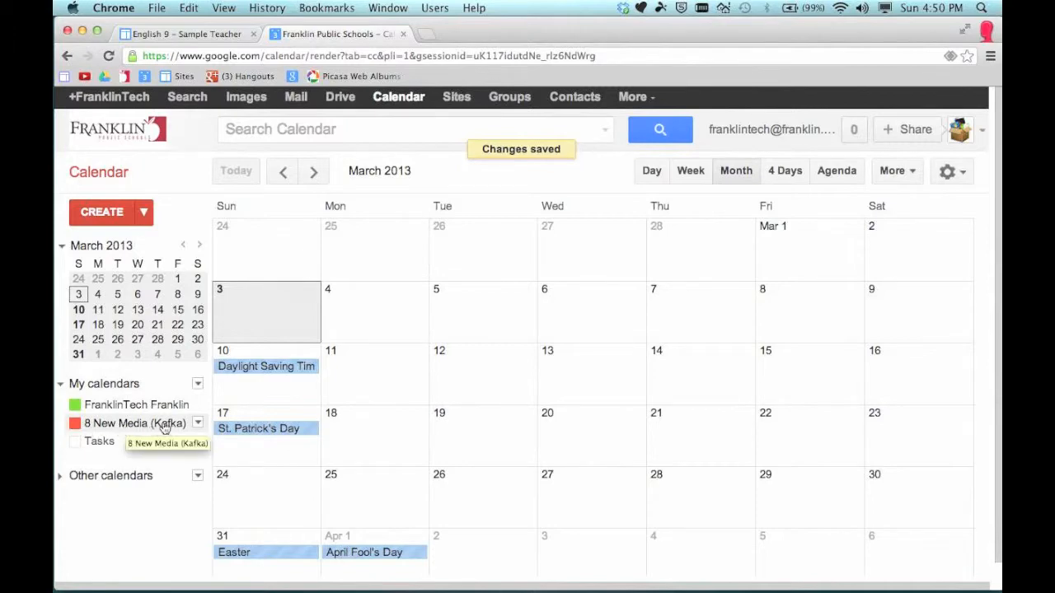
left_click(197, 423)
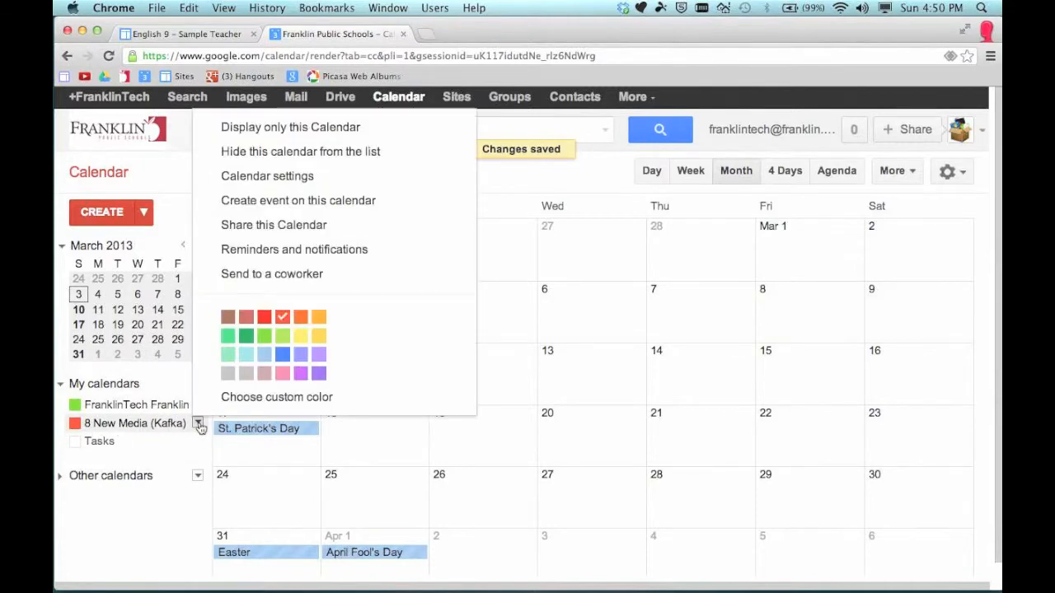
left_click(228, 316)
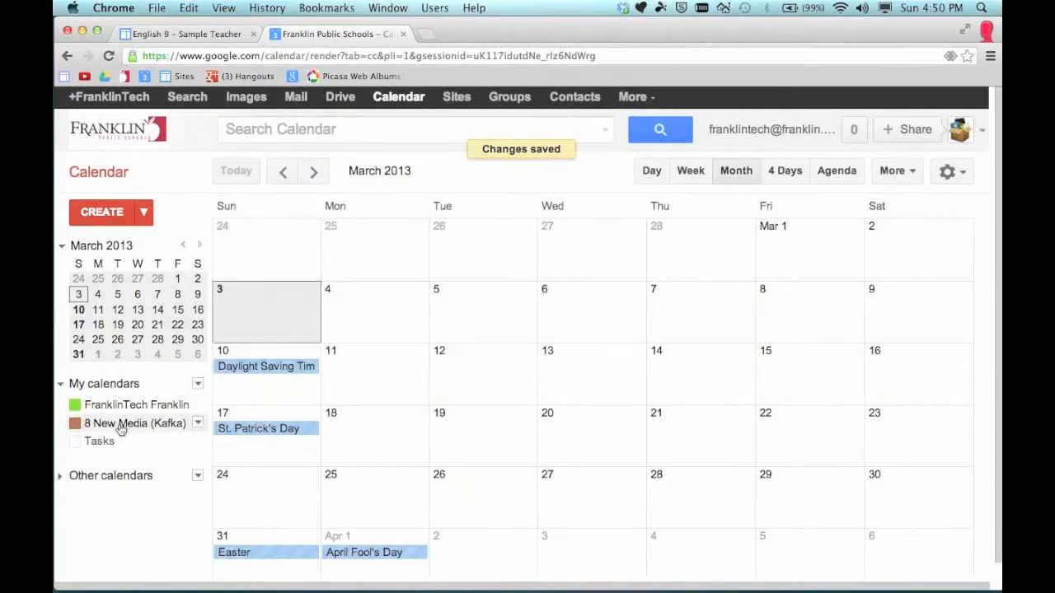
left_click(197, 424)
left_click(280, 372)
left_click(198, 424)
left_click(265, 314)
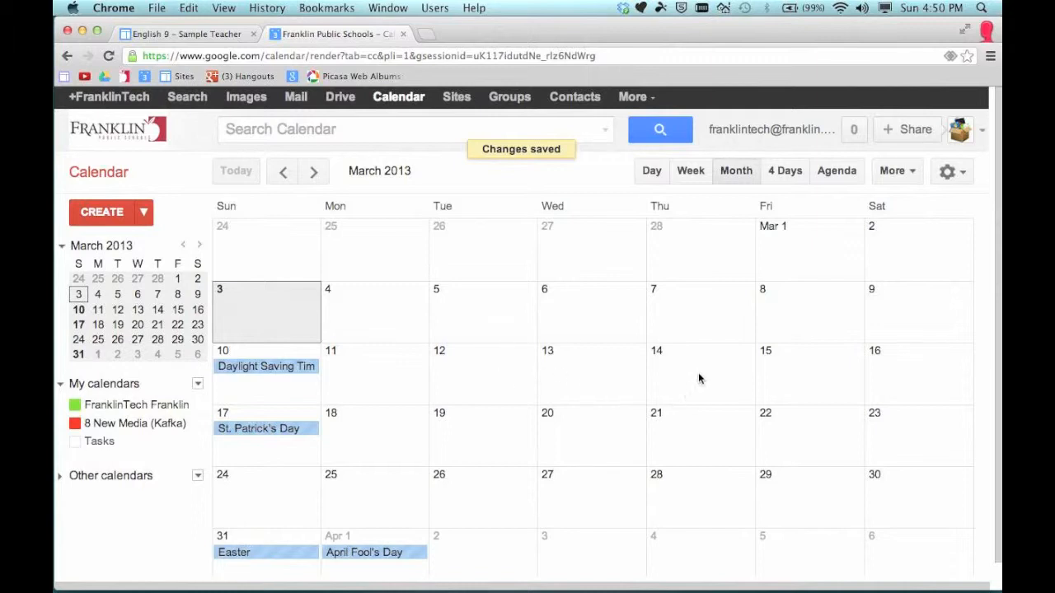
Add a 'Project Due' event on Friday, March 8 to 8 New Media (Kafka)
left_click(799, 315)
type("Prjoe")
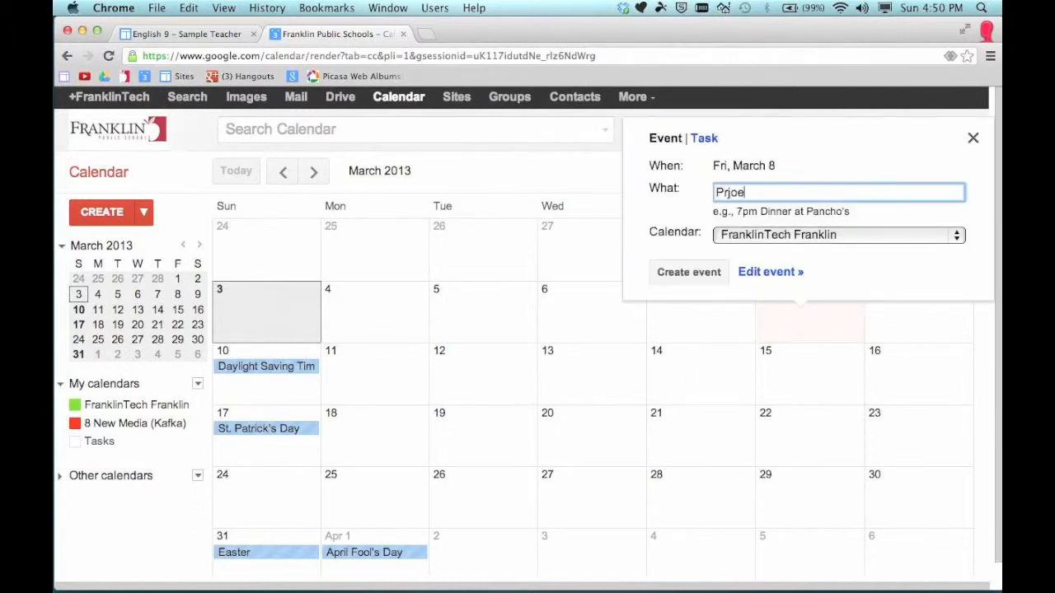
type(" Due")
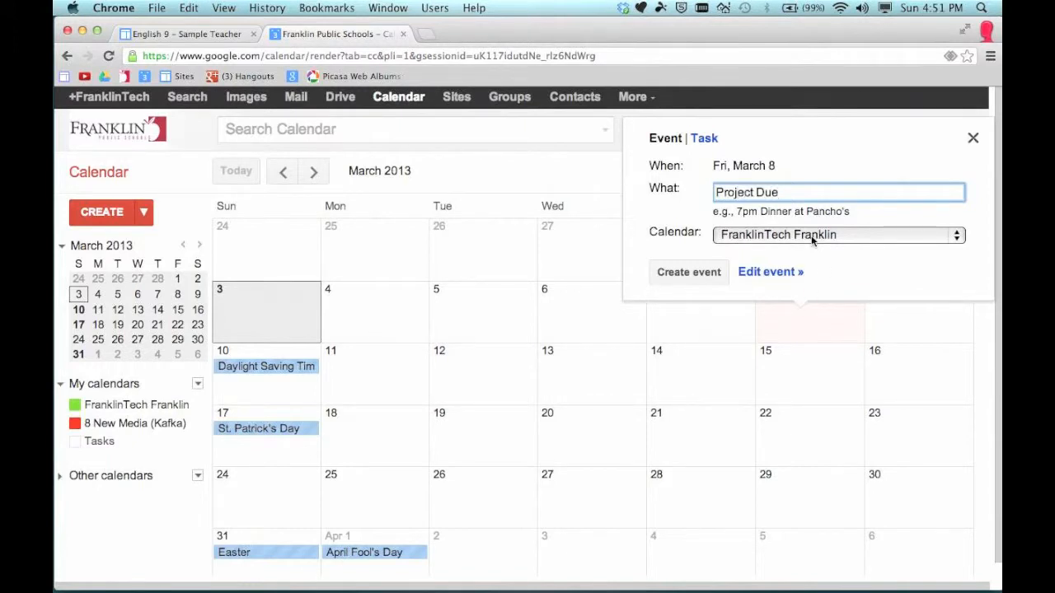
left_click(749, 235)
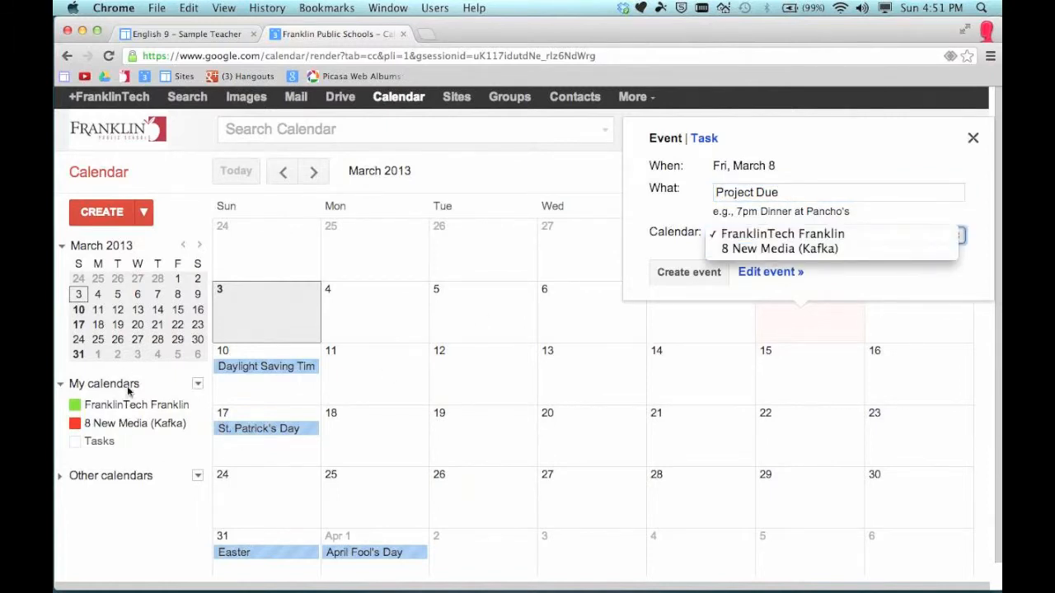
left_click(781, 250)
left_click(686, 278)
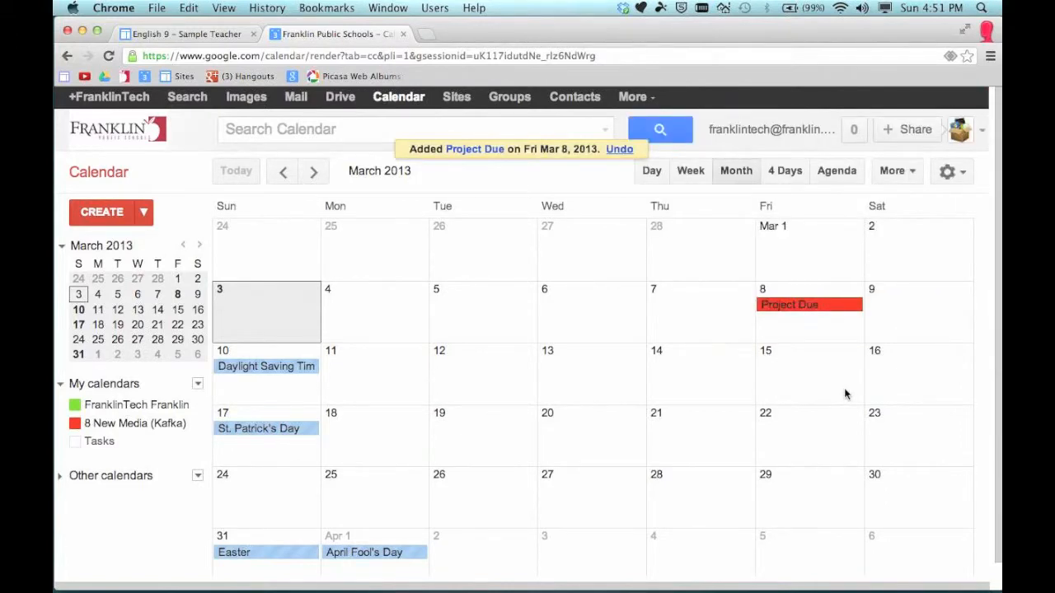
Add a 'Unit 1 Test' event on Thursday, March 14 to 8 New Media (Kafka)
left_click(700, 387)
type("Unit 1 Test")
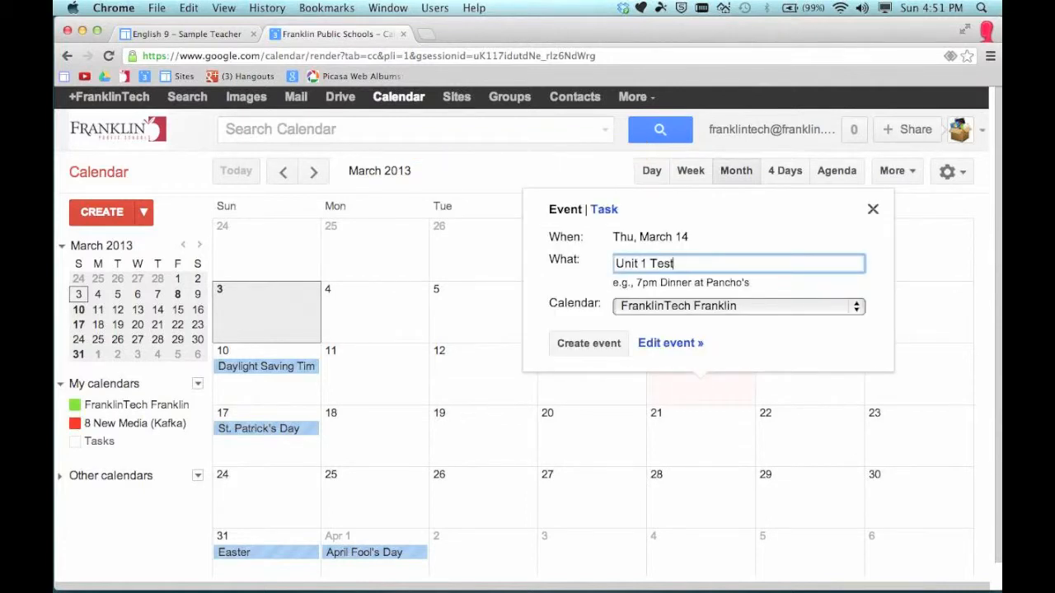
left_click(757, 313)
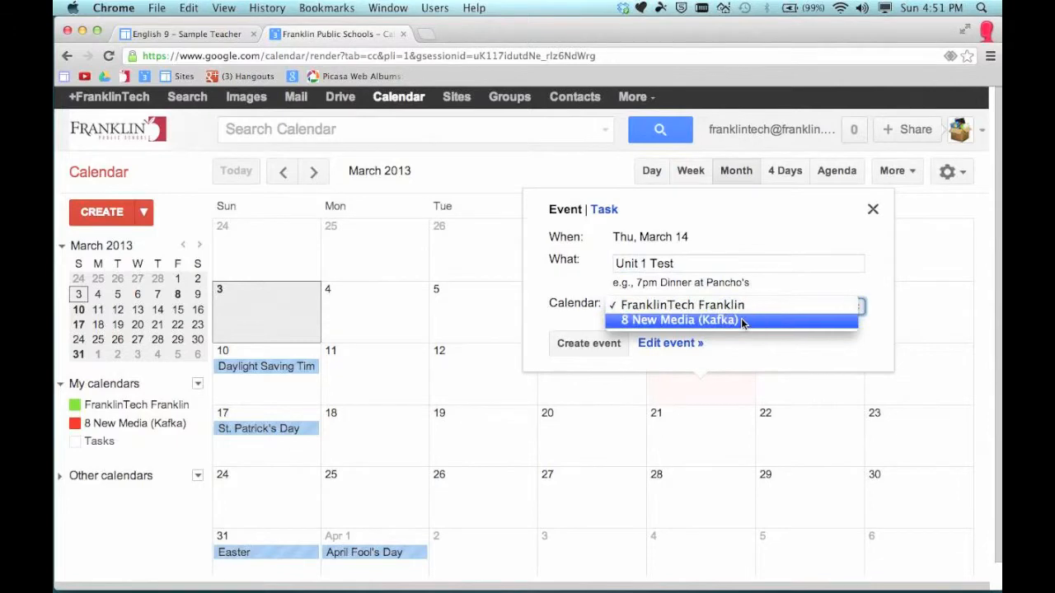
left_click(746, 322)
left_click(588, 342)
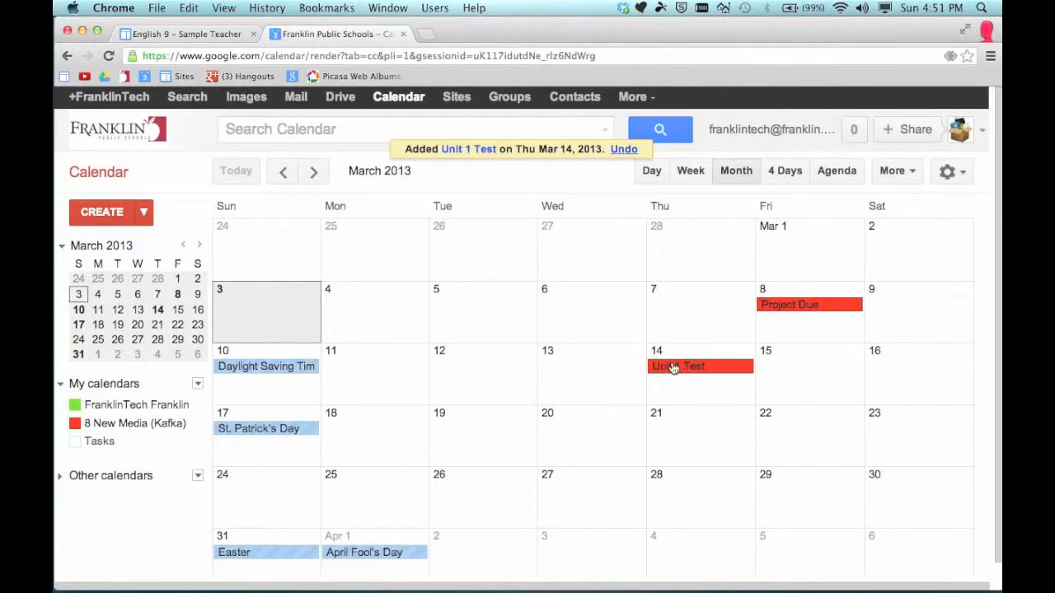
Add a '3pm Meeting' event on March 14 to 8 New Media (Kafka), then delete it
left_click(683, 383)
type("3pm Meeting")
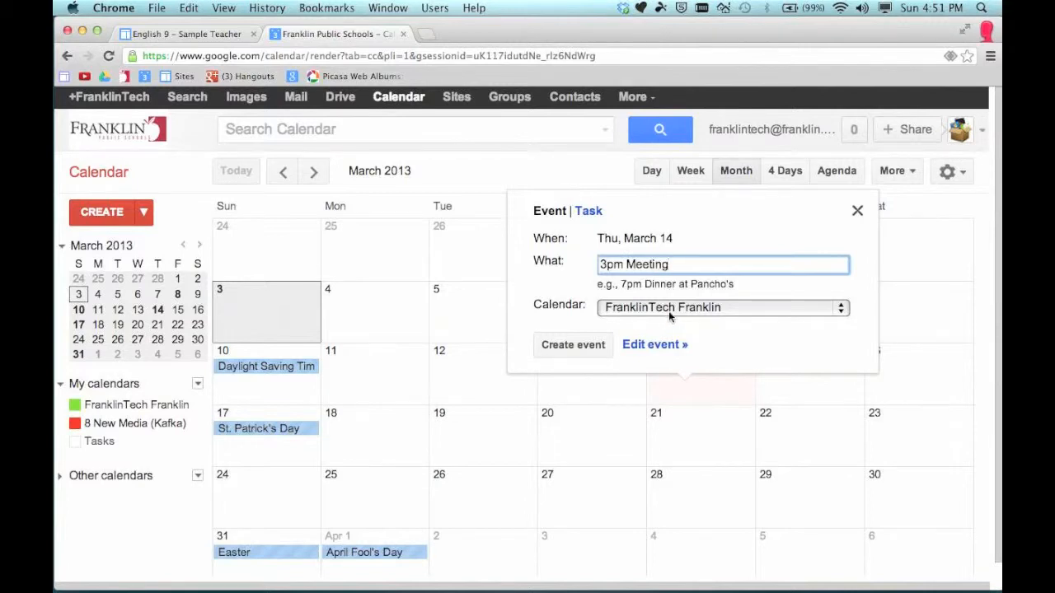
left_click(664, 313)
left_click(669, 322)
left_click(573, 345)
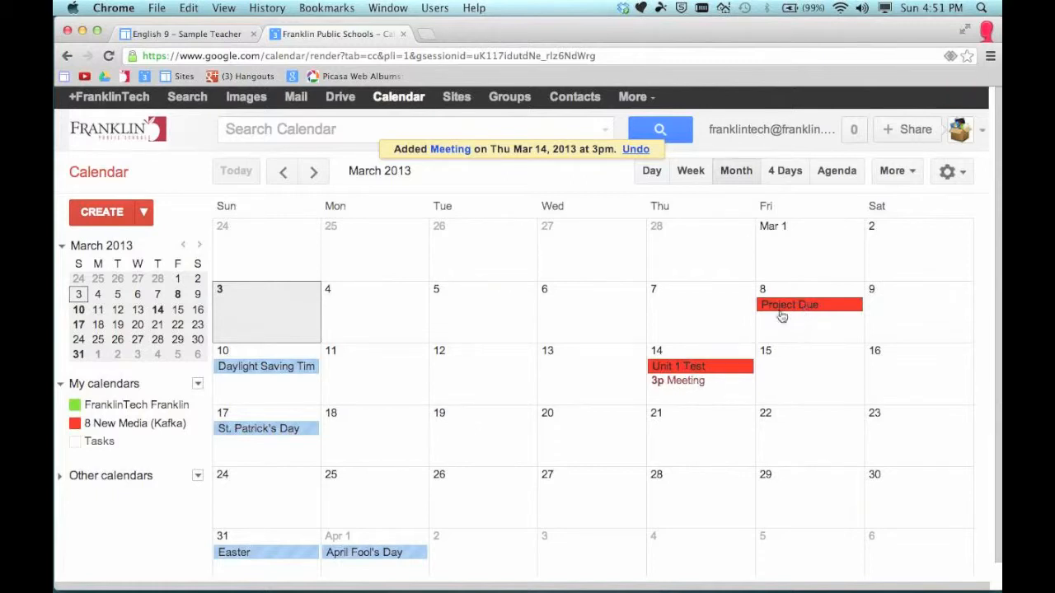
left_click(690, 382)
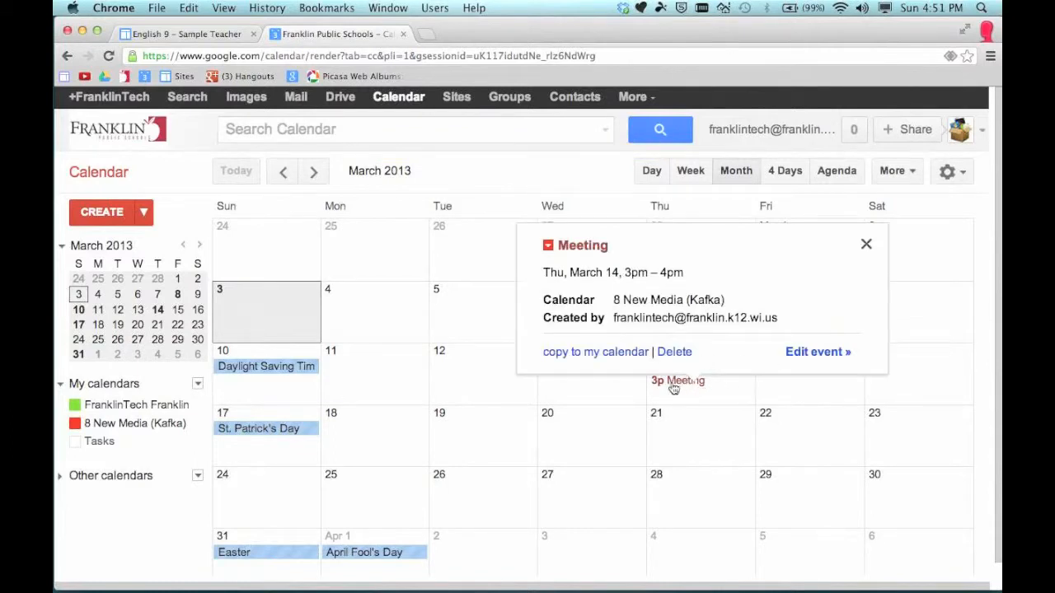
left_click(674, 353)
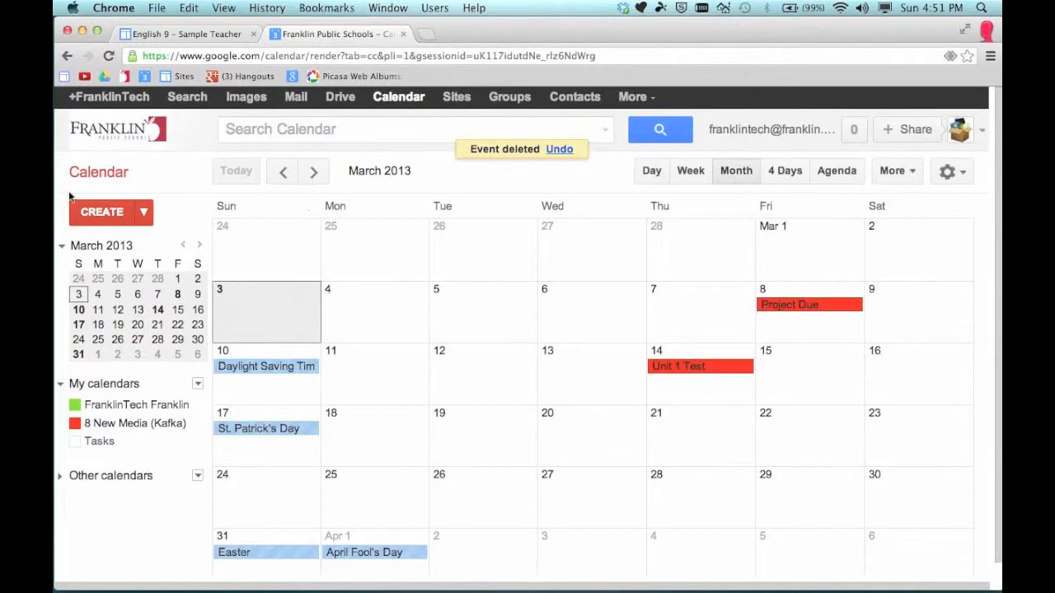
Start a new all-day event titled 'Unit 2 Test', leaving it on the default calendar
left_click(101, 216)
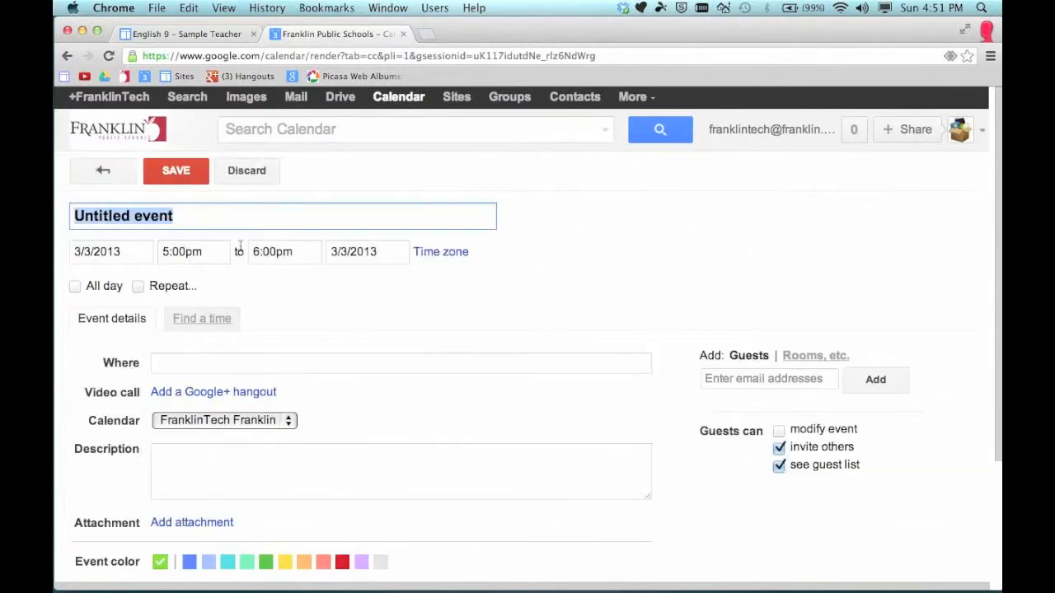
scroll(207, 506, "down", 2)
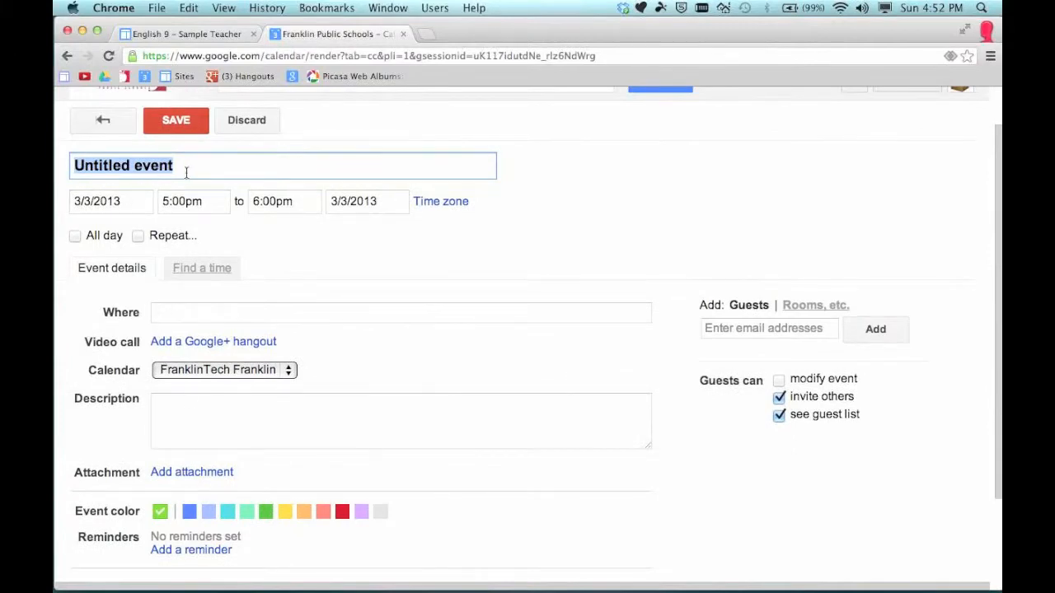
type("Unit 2 Test")
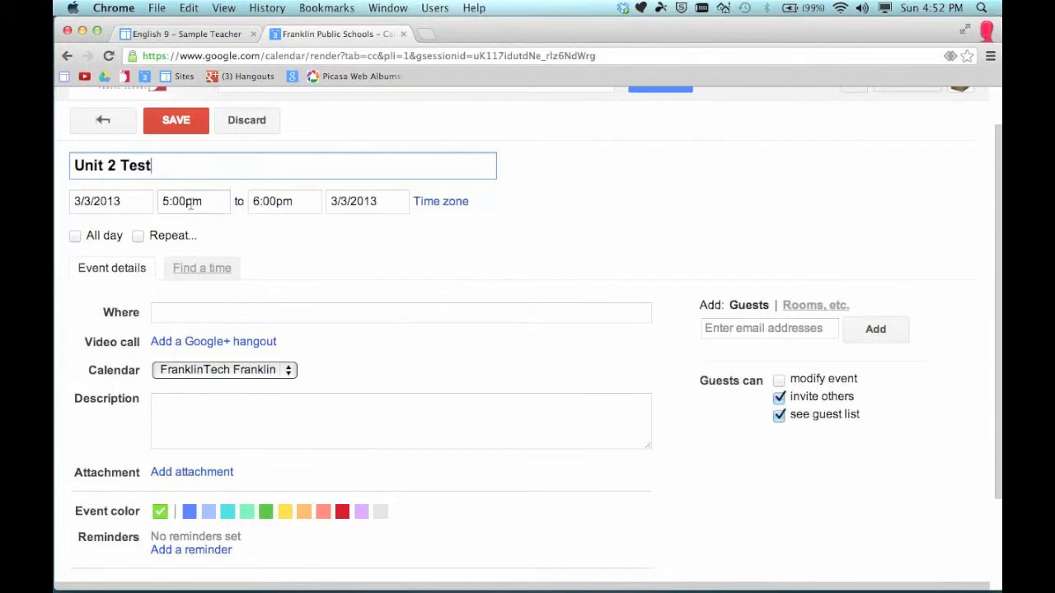
left_click(75, 236)
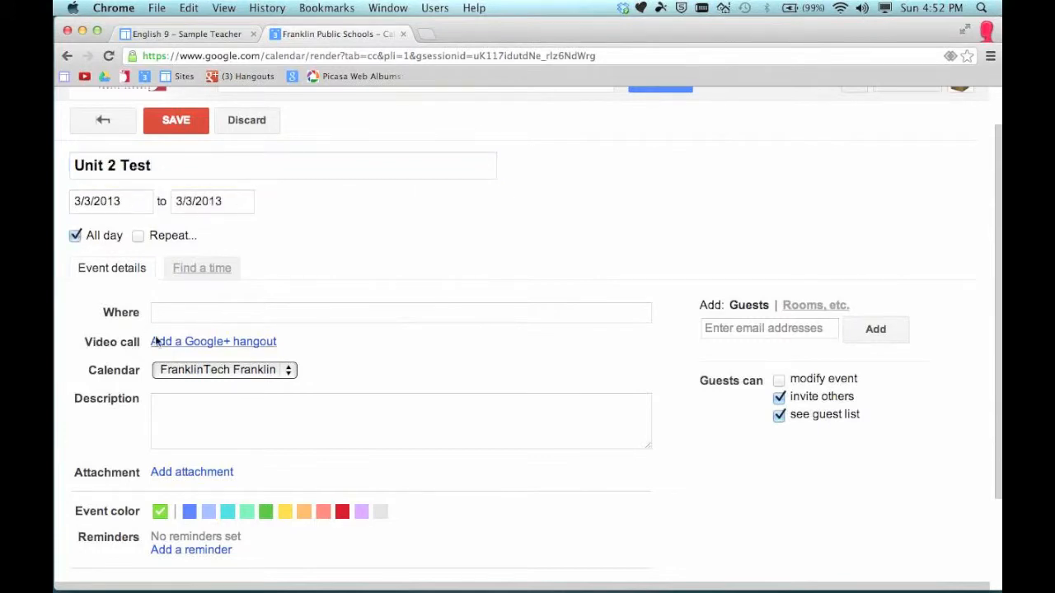
left_click(187, 314)
scroll(188, 322, "down", 1)
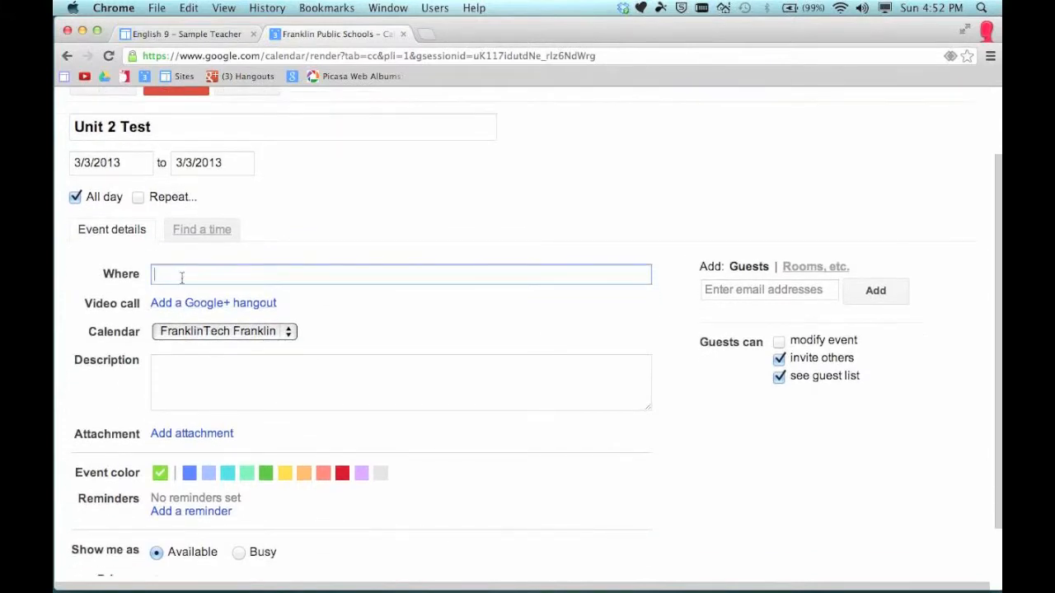
left_click(210, 334)
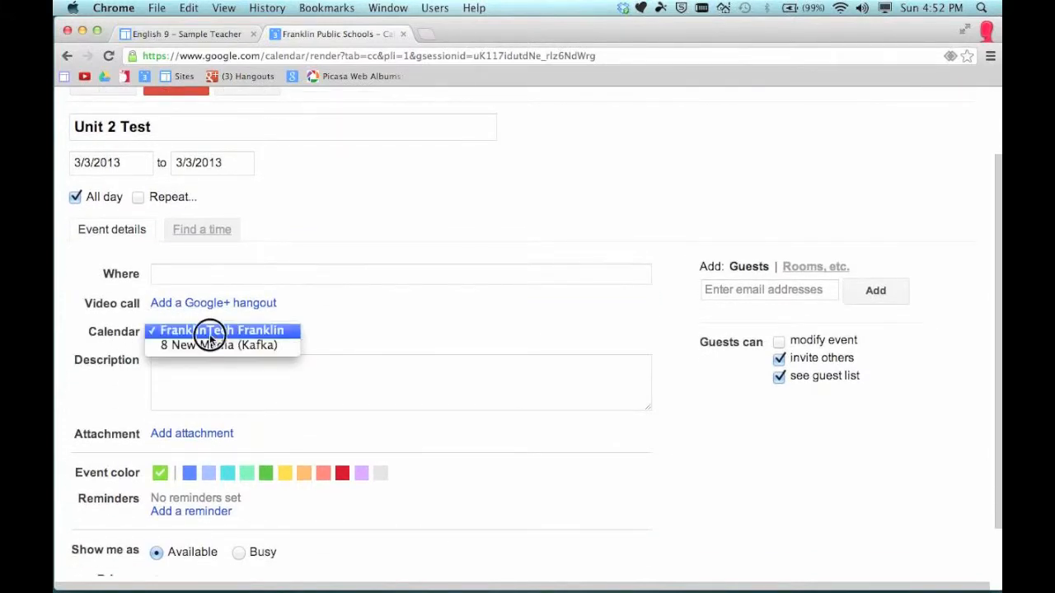
left_click(208, 333)
scroll(285, 309, "down", 2)
Enter the description 'Study notes and slides on Podcasting' and open the Drive attachment picker
left_click(206, 312)
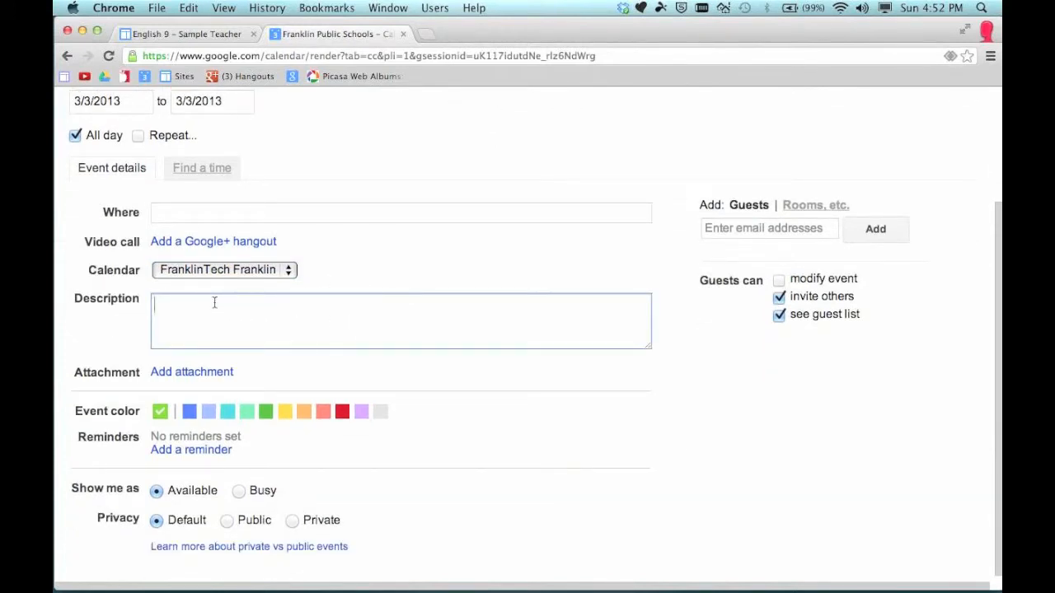
type("Study notes and slides on Podcasting")
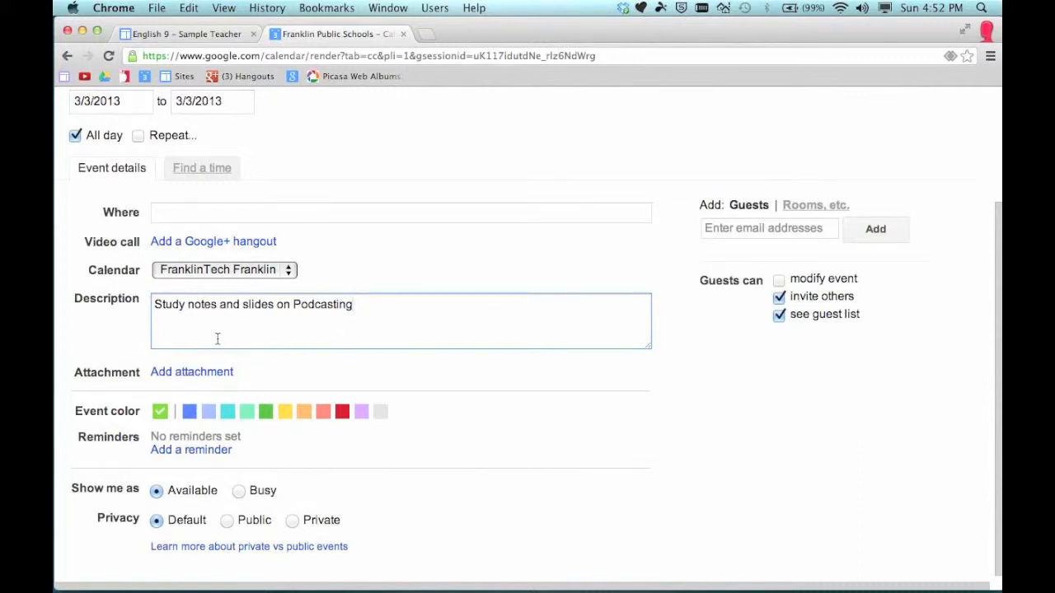
left_click(184, 373)
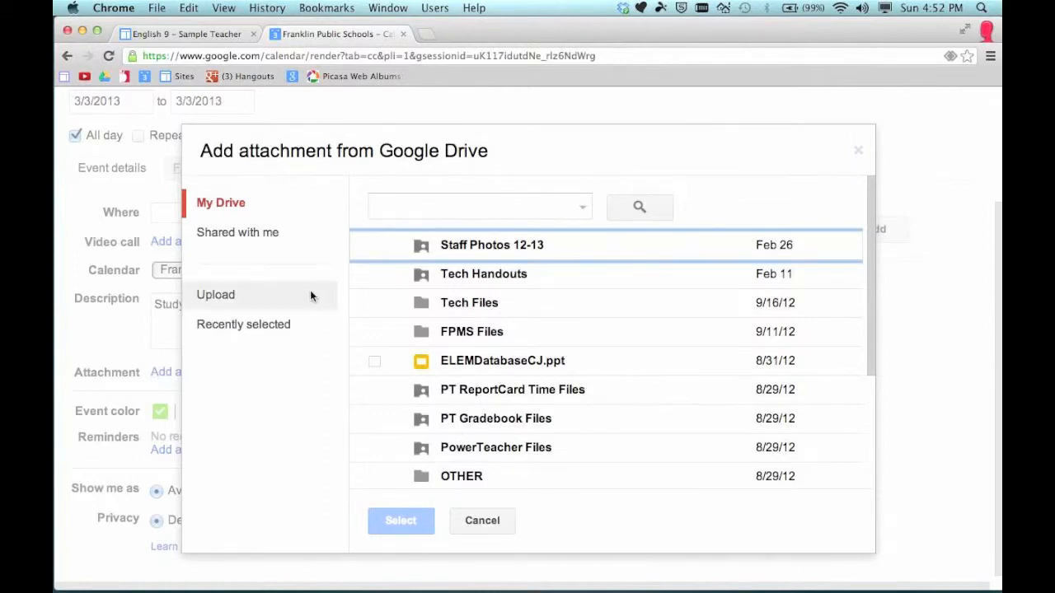
Dismiss the Drive picker without attaching anything and save Unit 2 Test on March 3
left_click(494, 518)
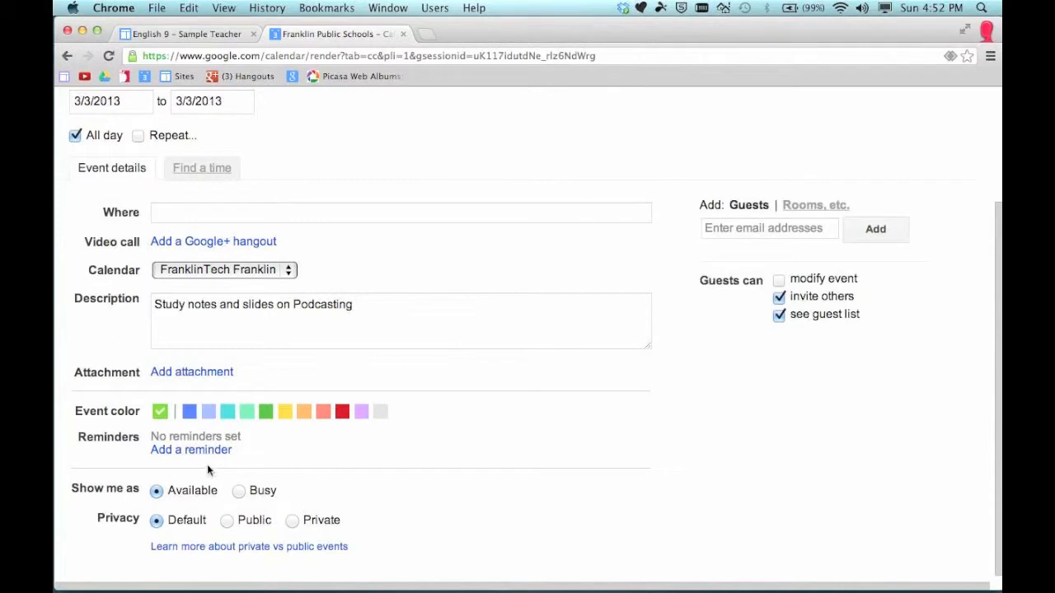
scroll(378, 166, "up", 3)
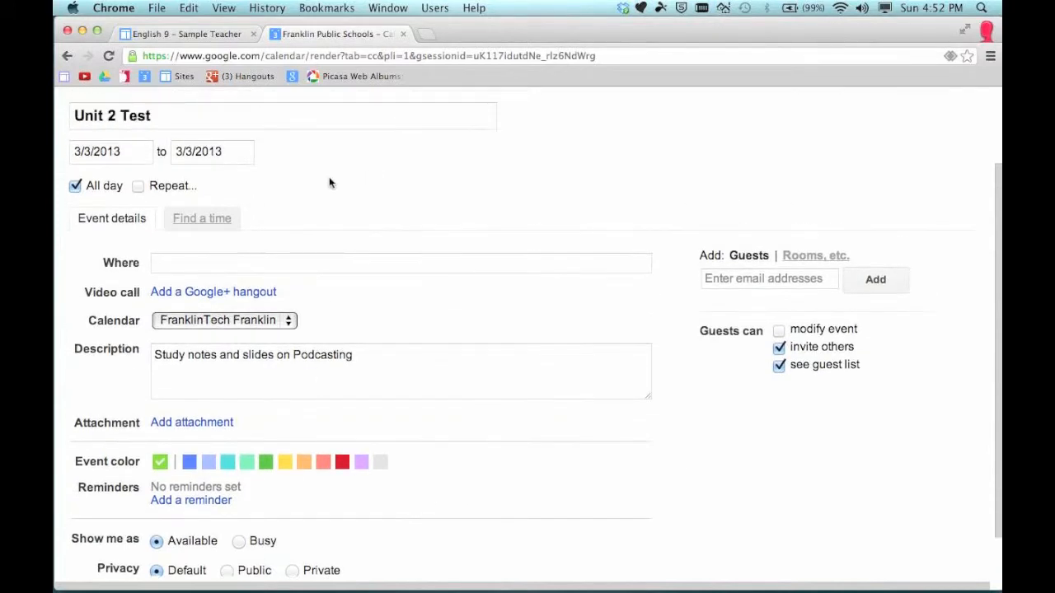
left_click(175, 140)
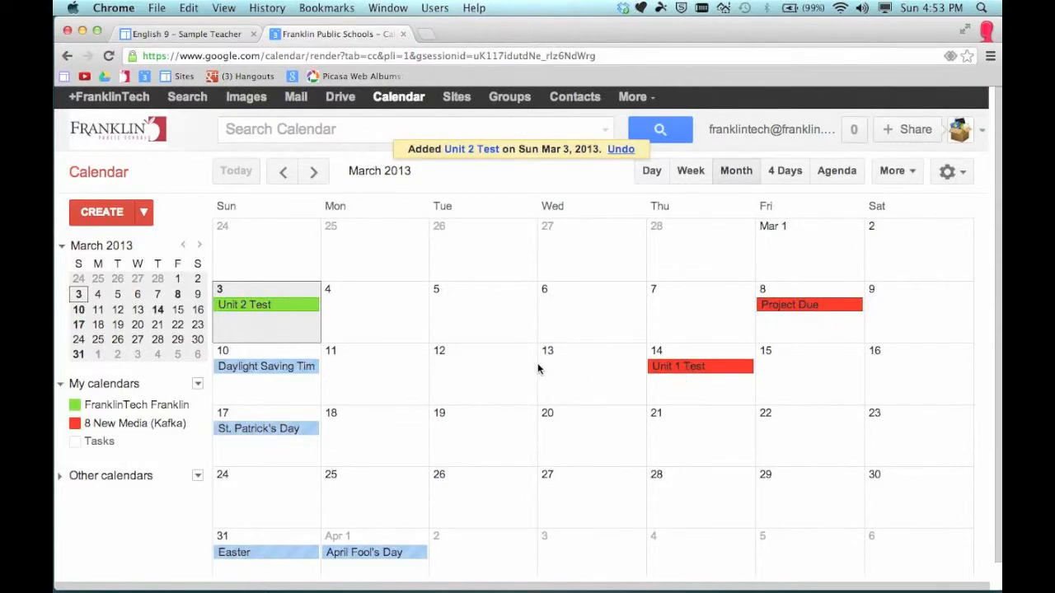
Drag Unit 2 Test from March 3 via March 12 and 21 to Friday, March 29, and open its details
left_click_drag(272, 306, 477, 372)
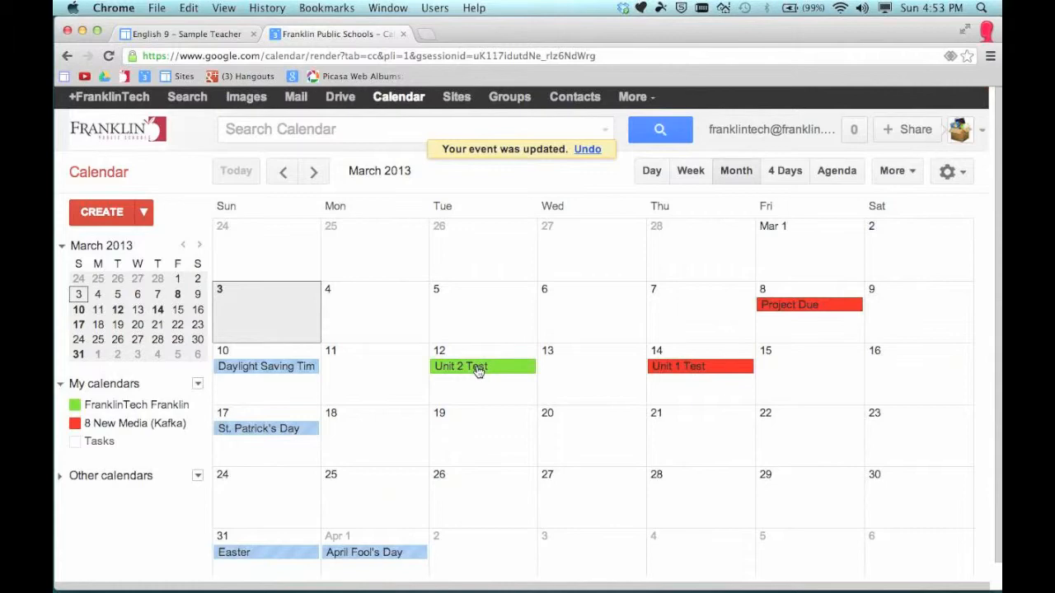
left_click(477, 371)
left_click_drag(477, 371, 690, 440)
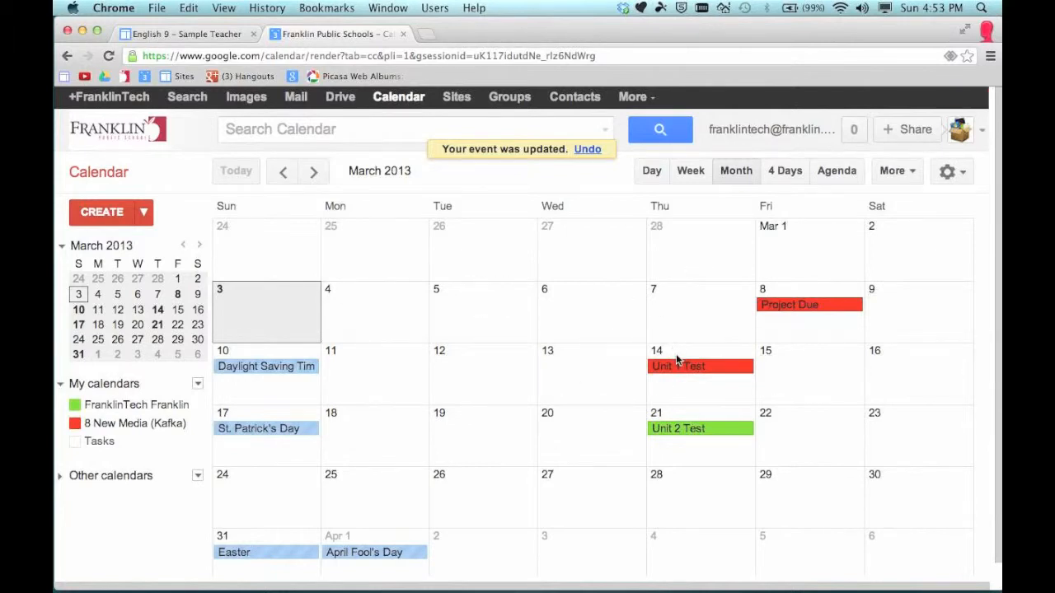
left_click_drag(706, 435, 802, 504)
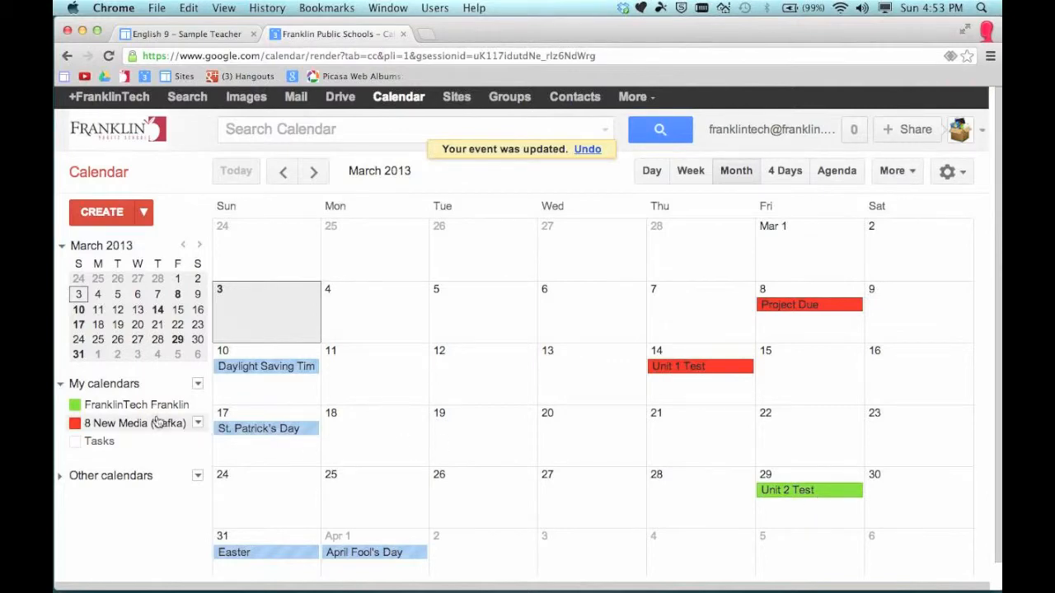
left_click(830, 493)
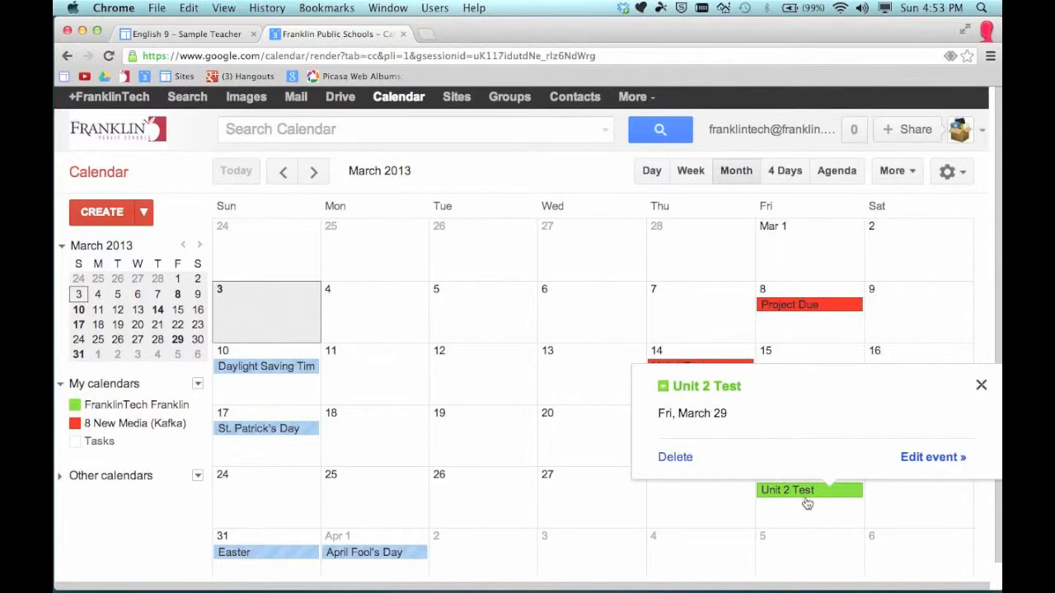
Save Unit 2 Test on the 8 New Media (Kafka) calendar, then toggle the Tasks calendar on and off
left_click(934, 459)
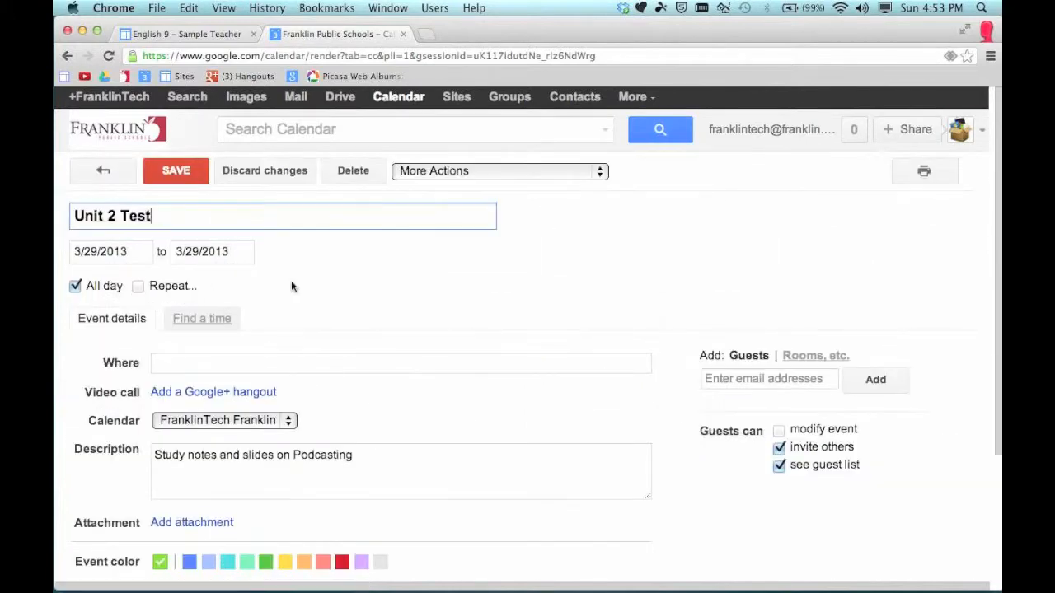
scroll(349, 349, "down", 3)
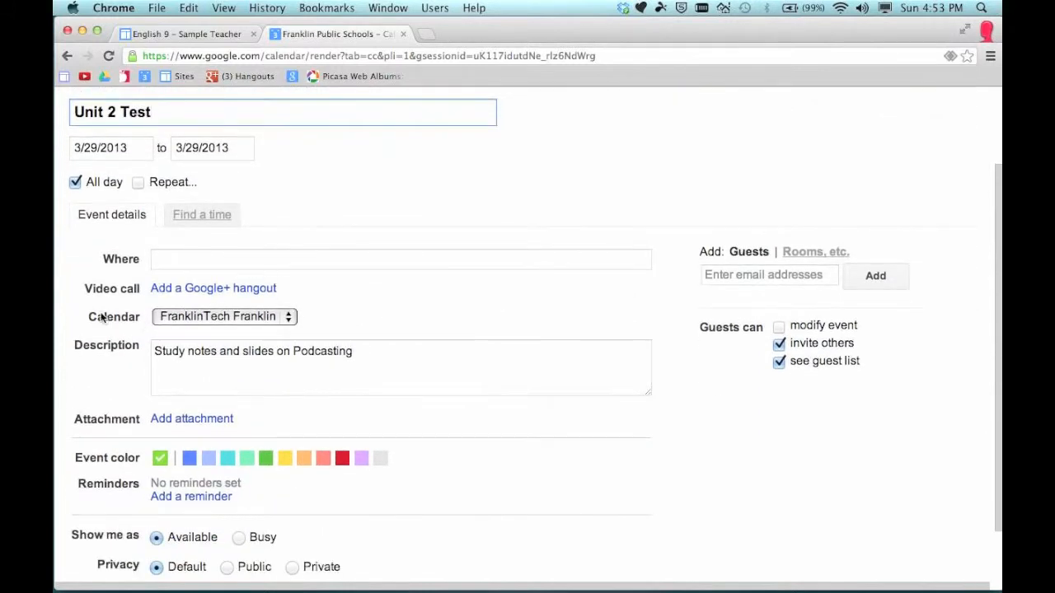
left_click(232, 320)
left_click(224, 330)
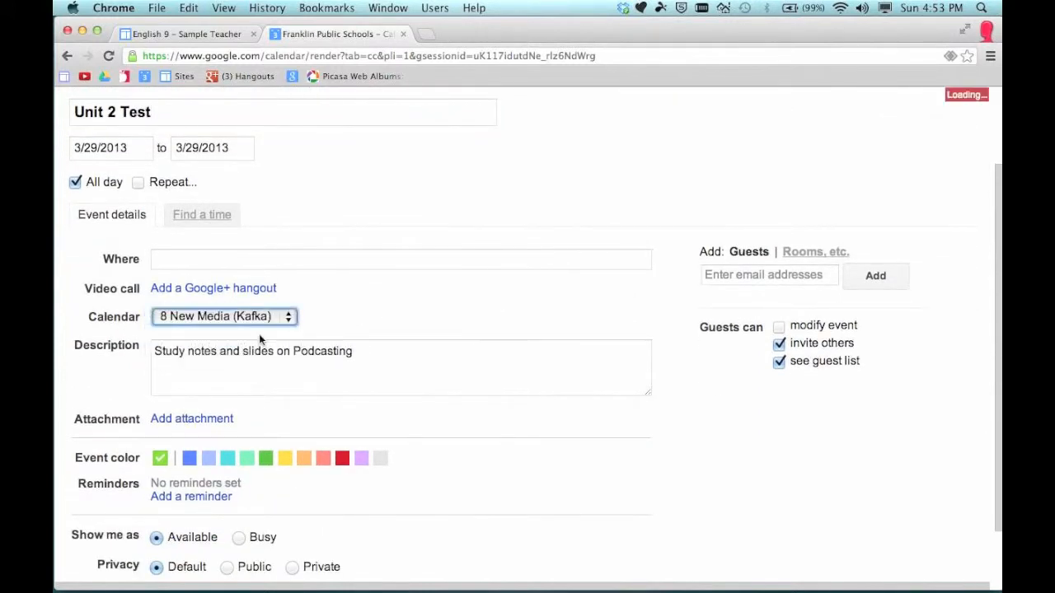
scroll(224, 279, "up", 3)
left_click(183, 172)
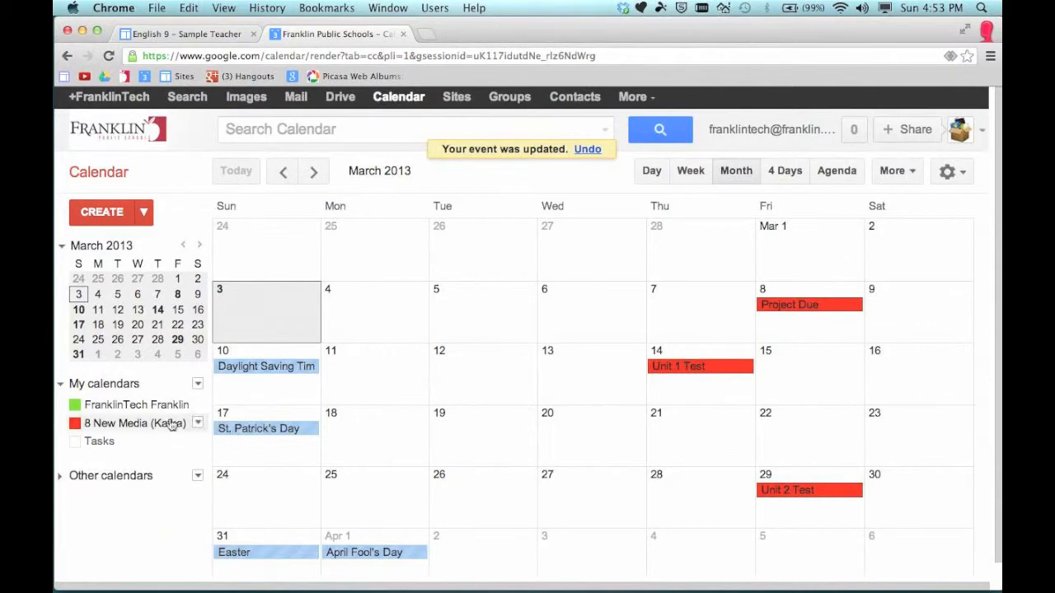
left_click(90, 441)
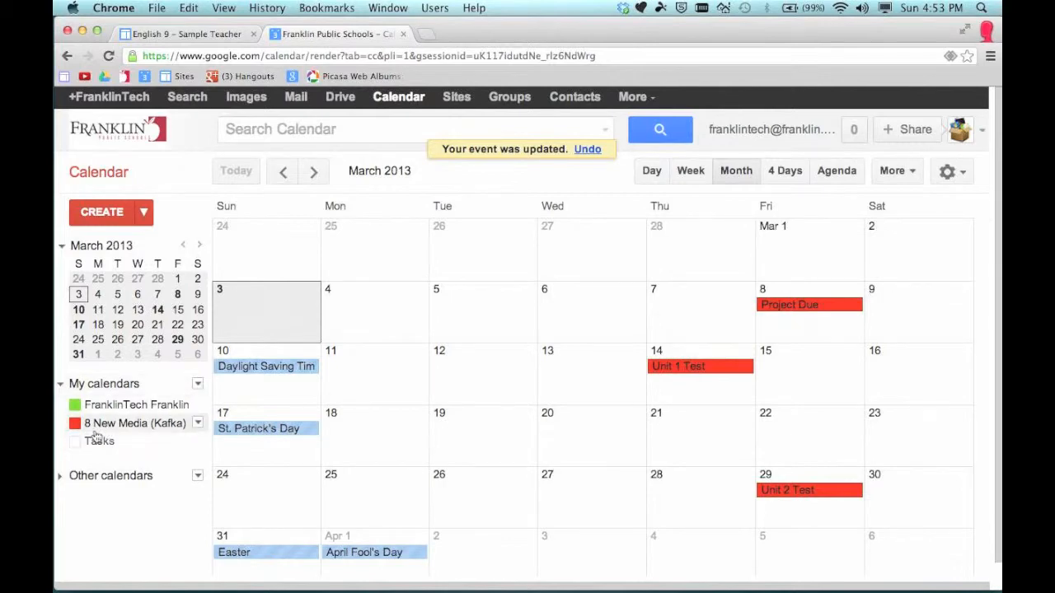
left_click(174, 441)
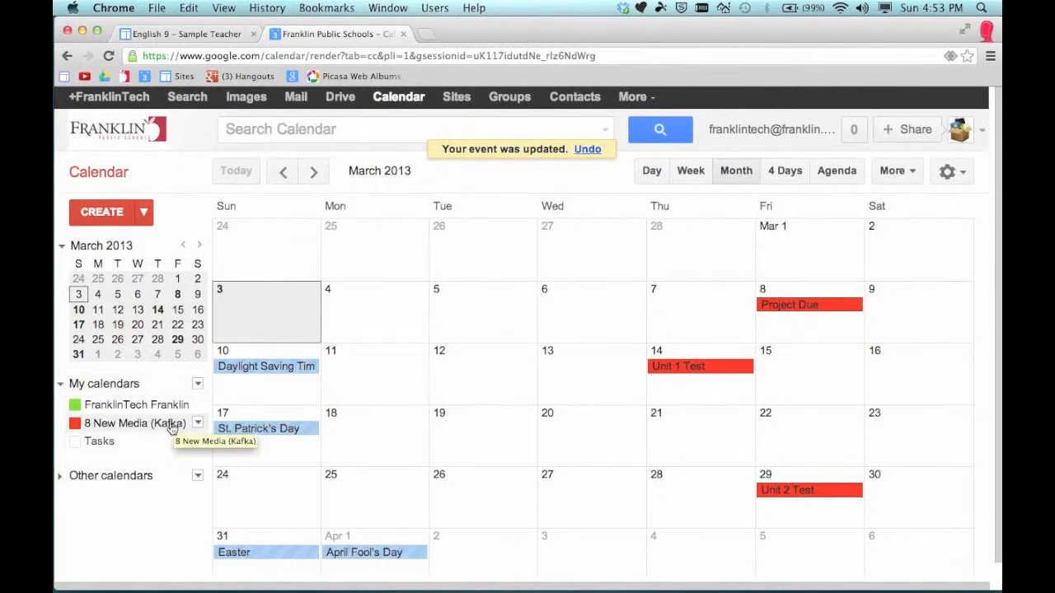